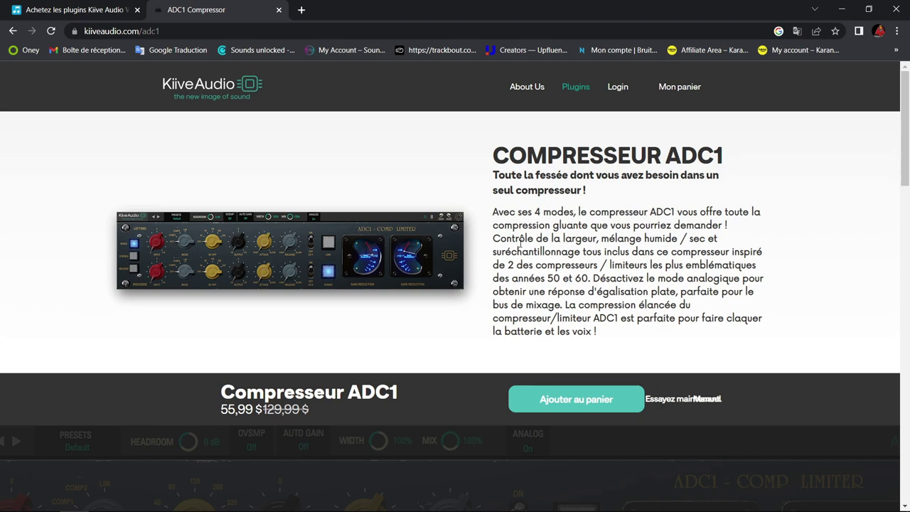
Review the ADC1 compressor's page down to its system requirements, and browse the Kiive Audio plugins on Plugin Boutique.
{"action": "scroll", "coordinate": [533, 226], "scroll_direction": "down", "scroll_amount": 8}
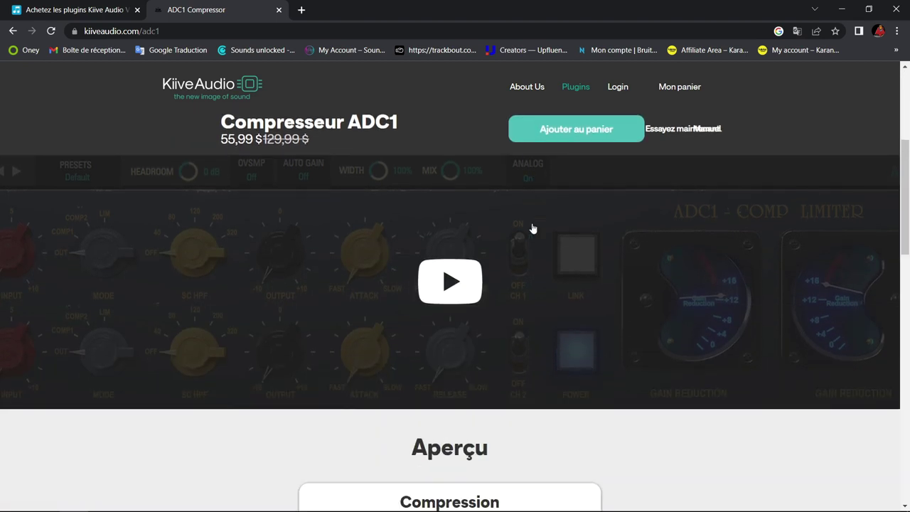
{"action": "scroll", "coordinate": [532, 227], "scroll_direction": "down", "scroll_amount": 8}
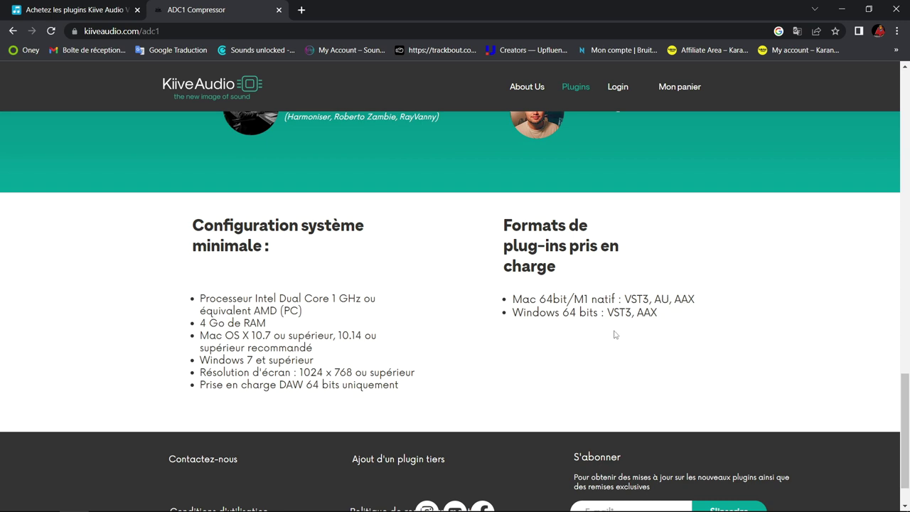
{"action": "key", "text": "alt+Left"}
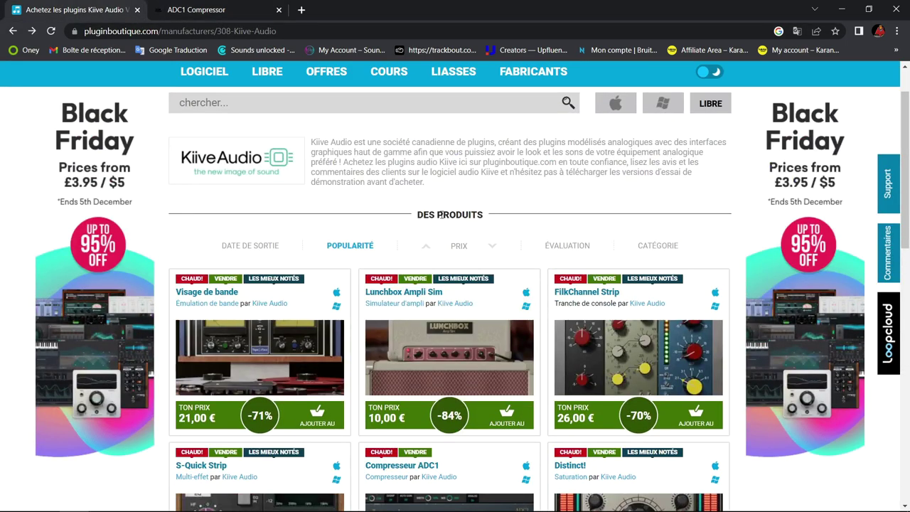
{"action": "scroll", "coordinate": [442, 219], "scroll_direction": "down", "scroll_amount": 2}
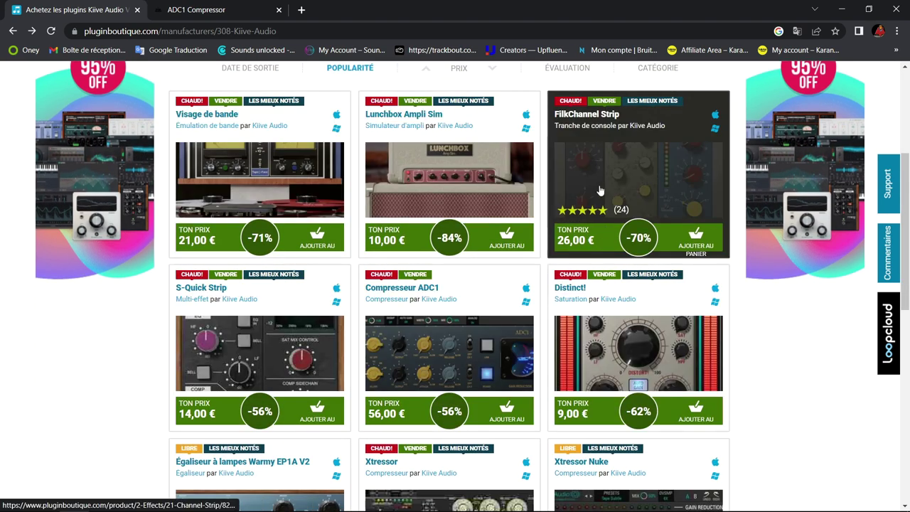
{"action": "scroll", "coordinate": [501, 313], "scroll_direction": "down", "scroll_amount": 2}
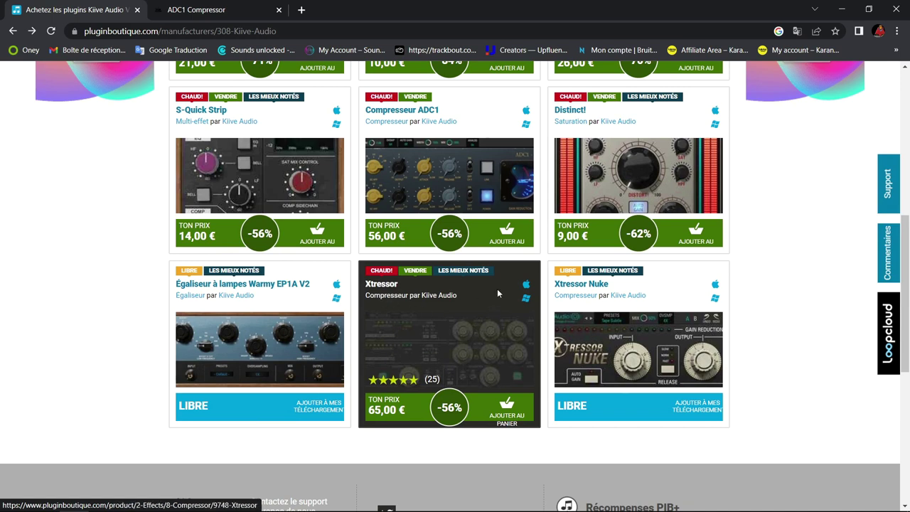
{"action": "scroll", "coordinate": [494, 216], "scroll_direction": "up", "scroll_amount": 2}
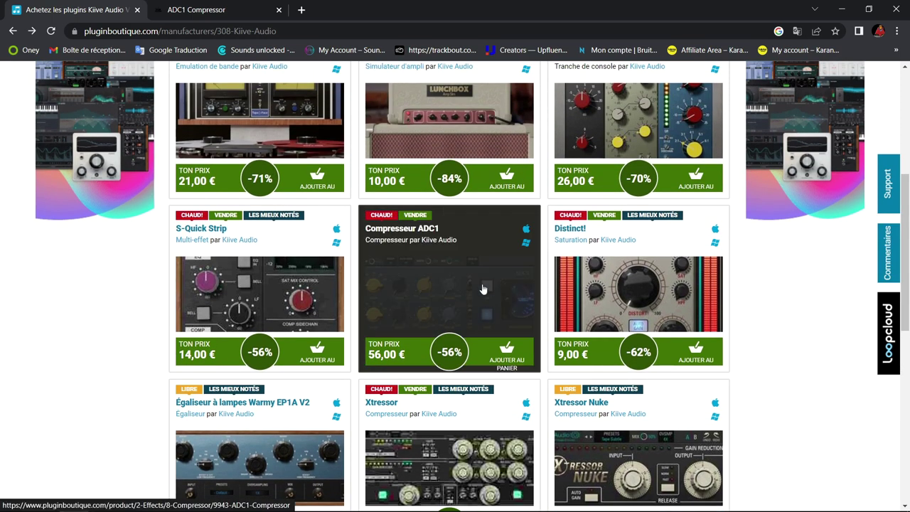
Open the ADC1 Compressor product page on Plugin Boutique and read its features and system requirements.
{"action": "left_click", "coordinate": [436, 291]}
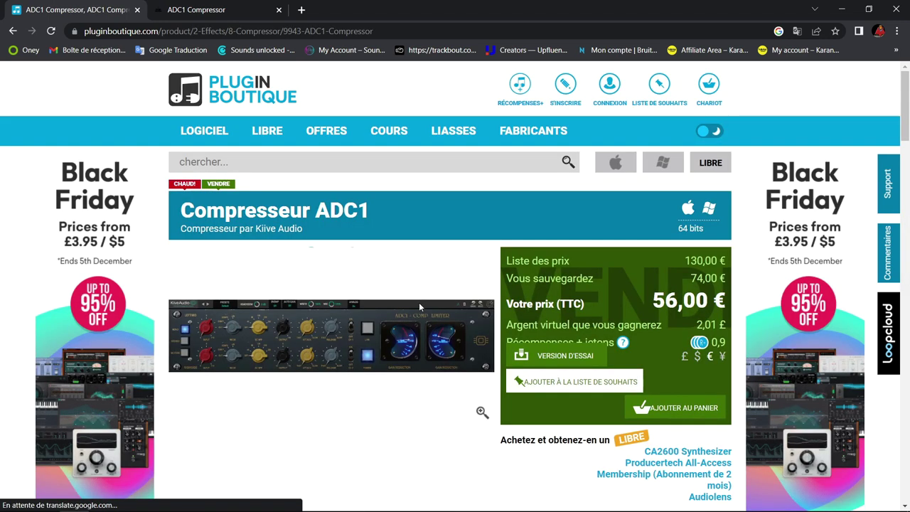
{"action": "scroll", "coordinate": [419, 302], "scroll_direction": "down", "scroll_amount": 5}
{"action": "scroll", "coordinate": [419, 308], "scroll_direction": "down", "scroll_amount": 2}
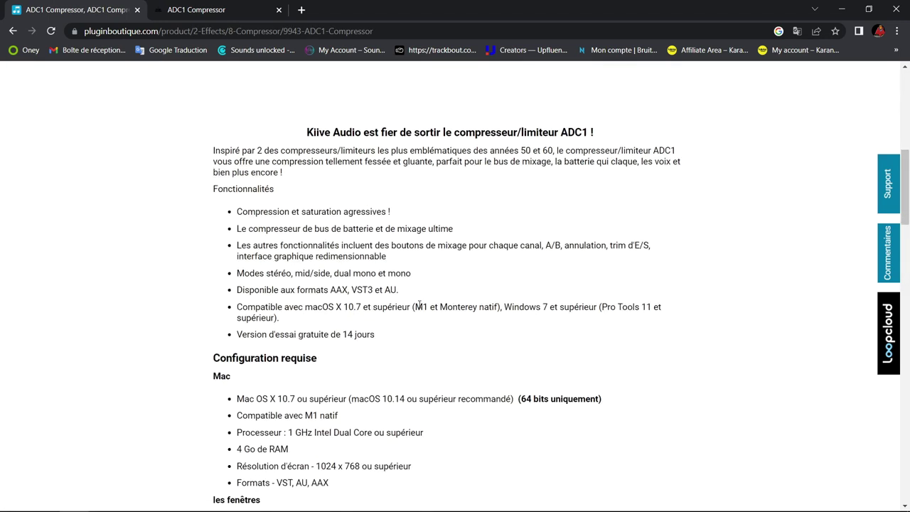
{"action": "scroll", "coordinate": [419, 307], "scroll_direction": "down", "scroll_amount": 3}
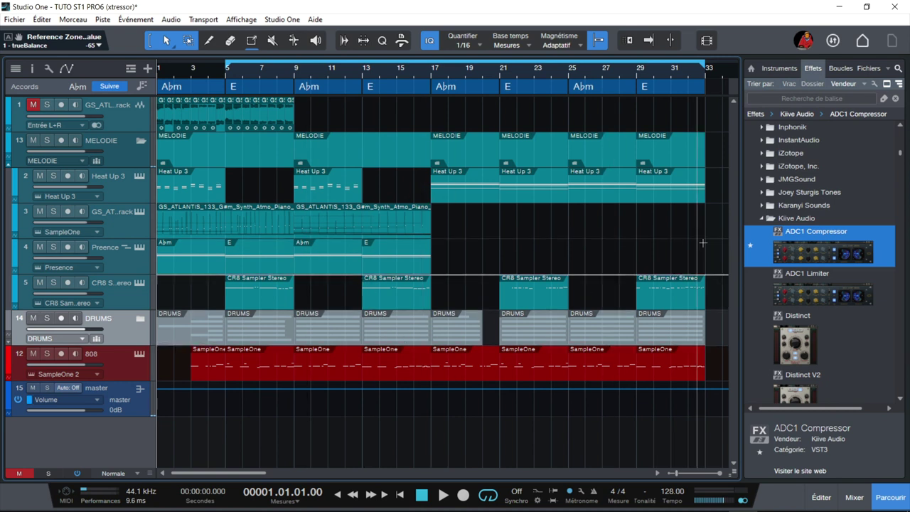
Switch to Studio One and play the opening bars of the full arrangement, stopping playback after listening.
{"action": "left_click_drag", "start_coordinate": [649, 231], "coordinate": [584, 219]}
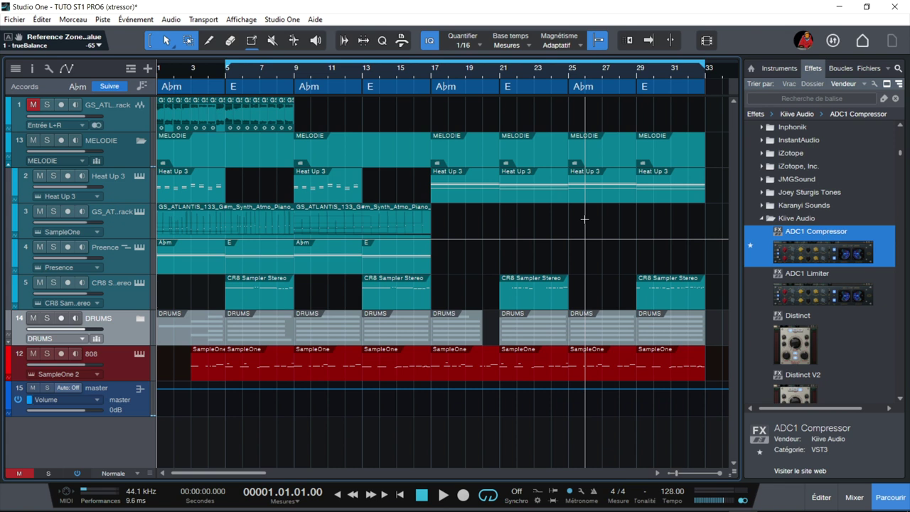
{"action": "key", "text": "space"}
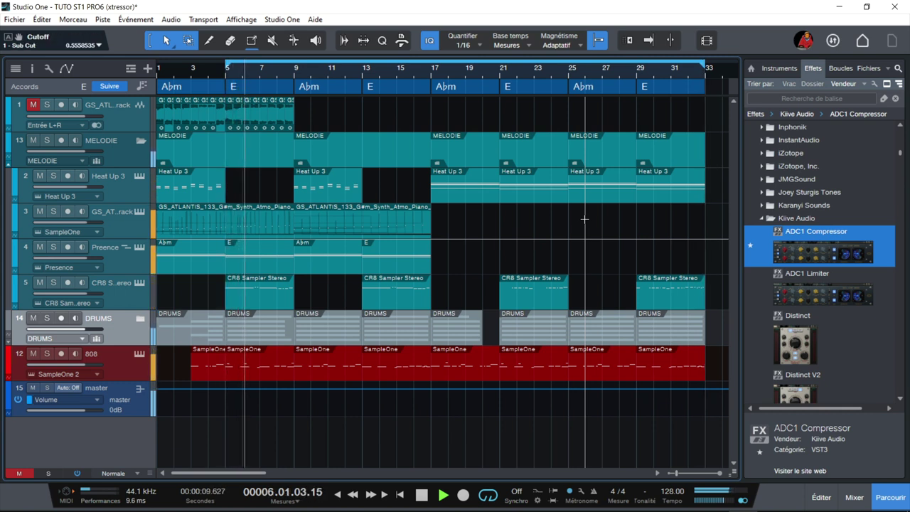
{"action": "key", "text": "space"}
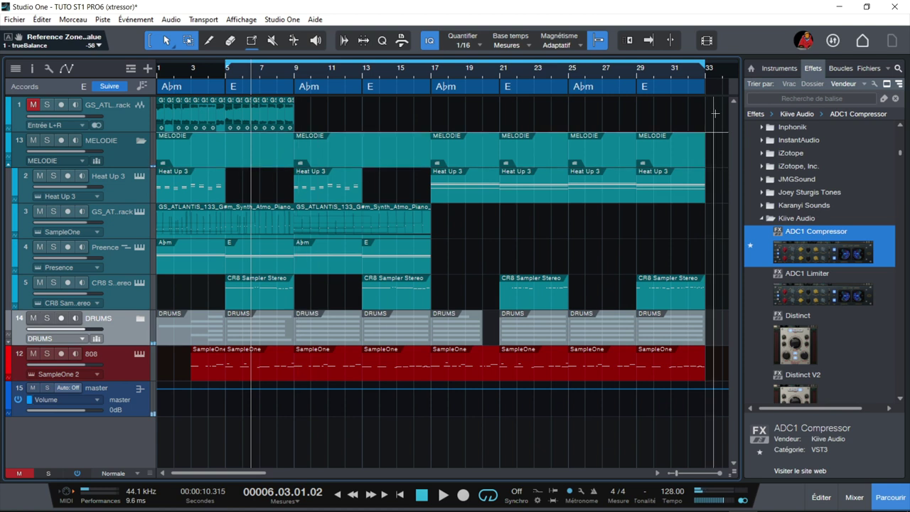
Shorten the loop range so it ends at bar 13, and solo the DRUMS folder track.
{"action": "mouse_move", "coordinate": [704, 68]}
{"action": "left_mouse_down"}
{"action": "mouse_move", "coordinate": [545, 70]}
{"action": "mouse_move", "coordinate": [364, 91]}
{"action": "left_mouse_up"}
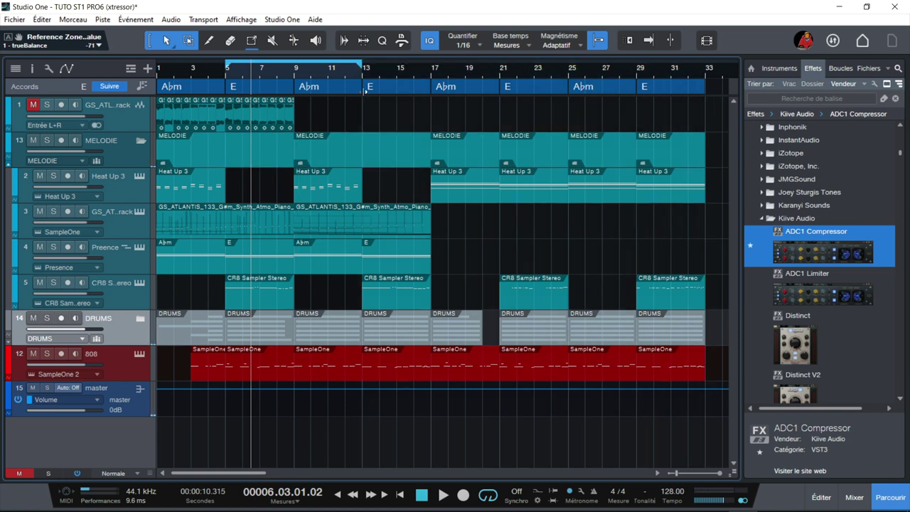
{"action": "left_click", "coordinate": [47, 318]}
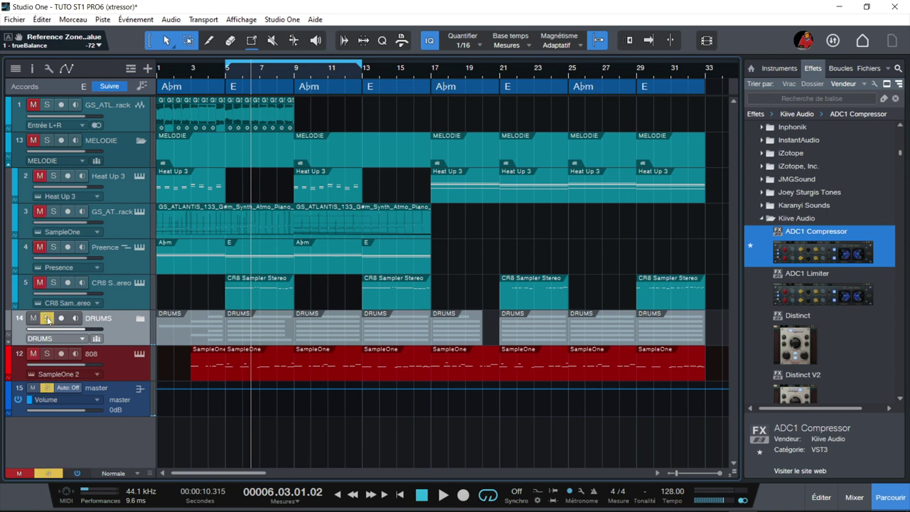
Show the mixer and open the ADC1 Compressor insert of the DRUMS channel.
{"action": "key", "text": "F3"}
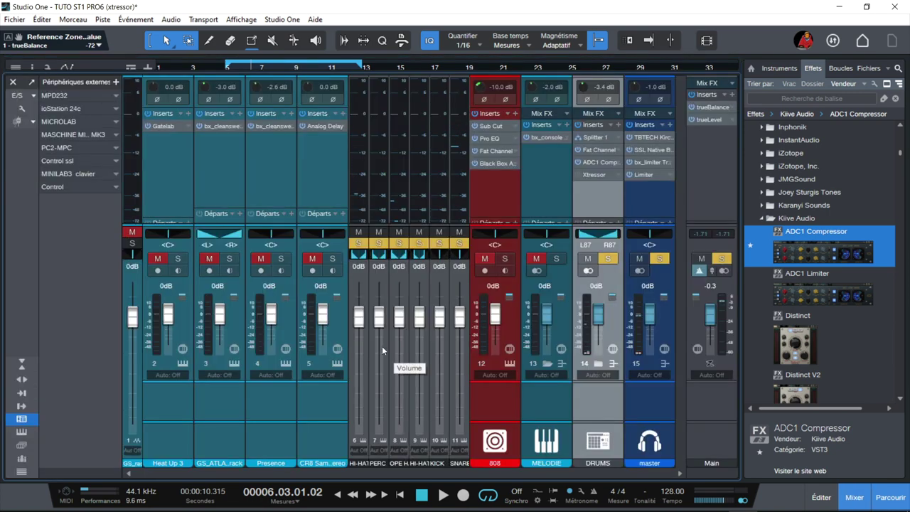
{"action": "left_click", "coordinate": [591, 149]}
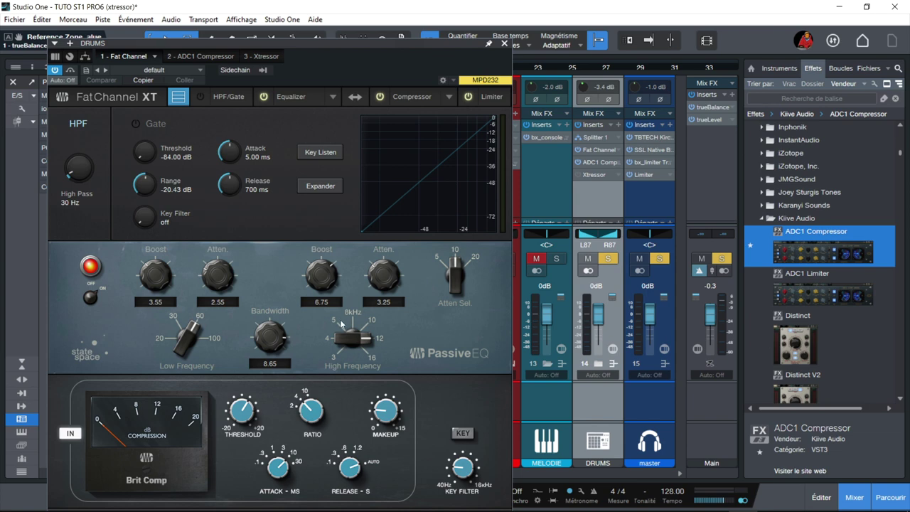
{"action": "left_click", "coordinate": [193, 57]}
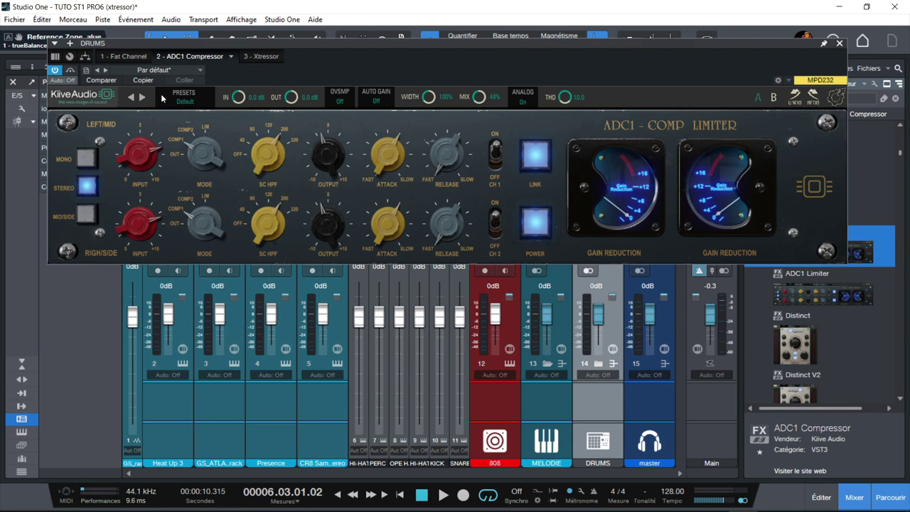
Browse the ADC1 Compressor's factory preset categories, including the Drums presets.
{"action": "left_click", "coordinate": [183, 99]}
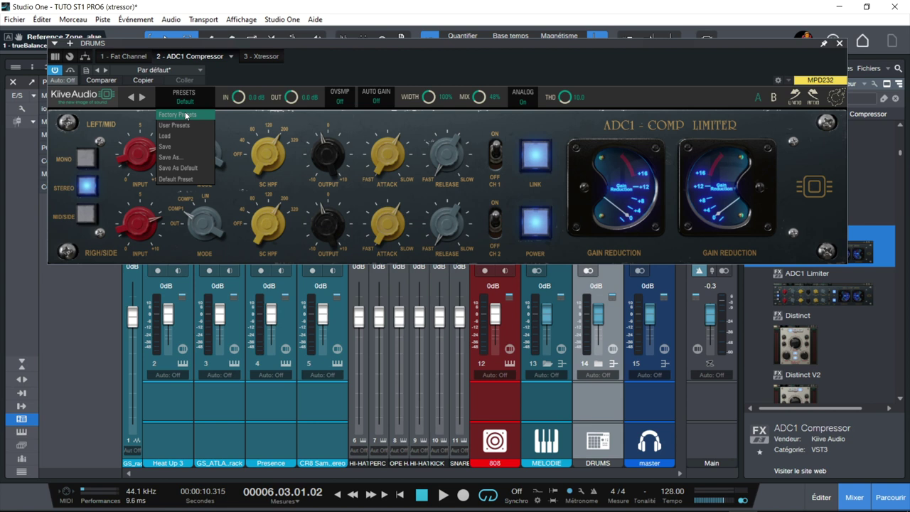
{"action": "mouse_move", "coordinate": [185, 115]}
{"action": "mouse_move", "coordinate": [249, 128]}
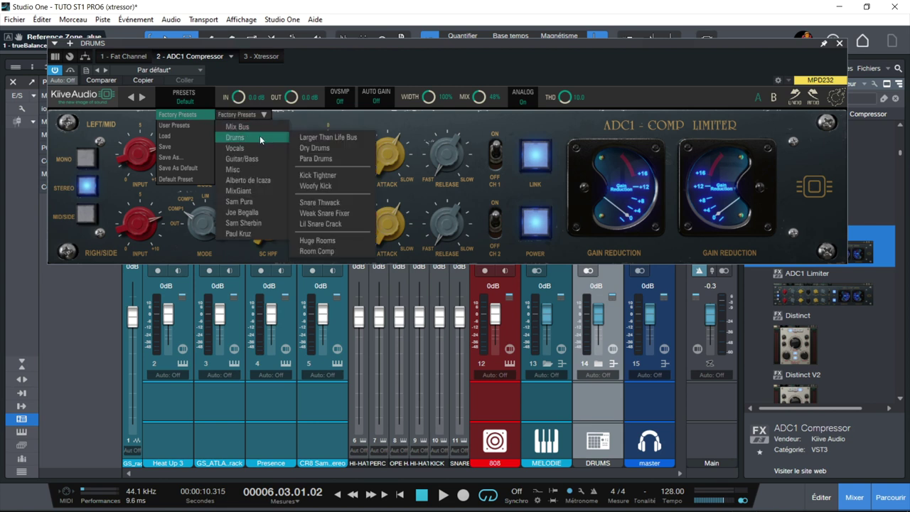
{"action": "mouse_move", "coordinate": [260, 147]}
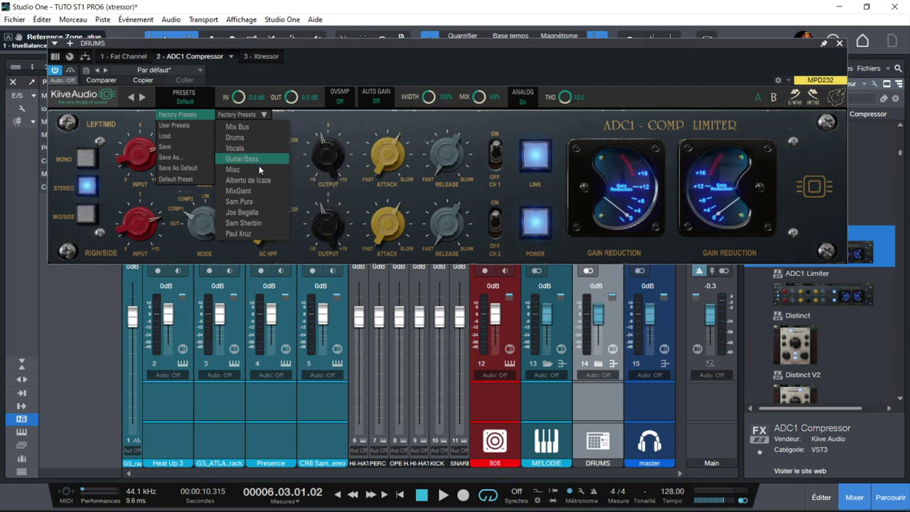
{"action": "mouse_move", "coordinate": [258, 172]}
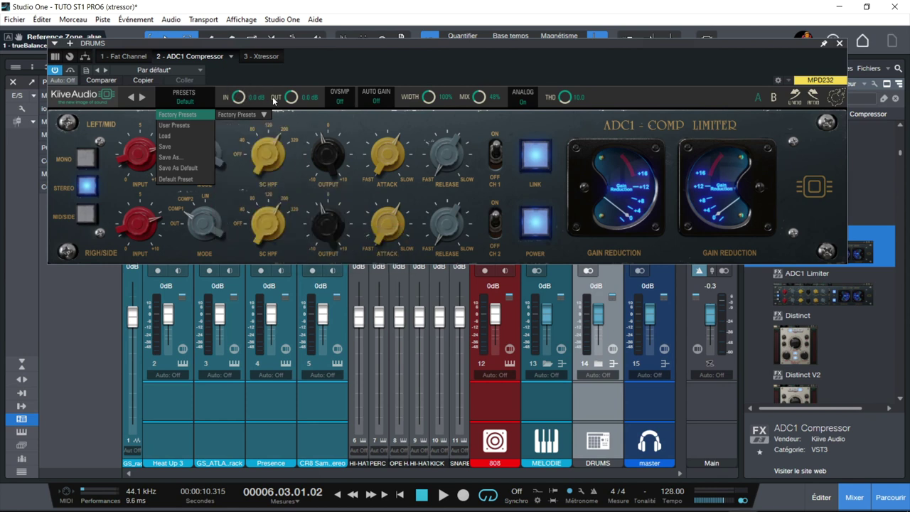
Explore the ADC1 Compressor's oversampling choices, Auto Gain switch, settings menu and Power switch, leaving the unit powered on.
{"action": "left_click", "coordinate": [344, 101]}
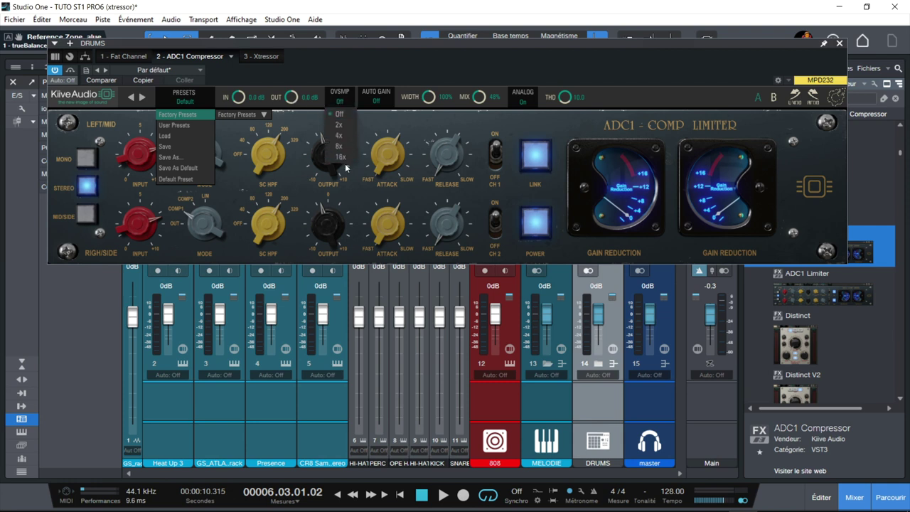
{"action": "left_click", "coordinate": [377, 104]}
{"action": "left_click", "coordinate": [378, 104]}
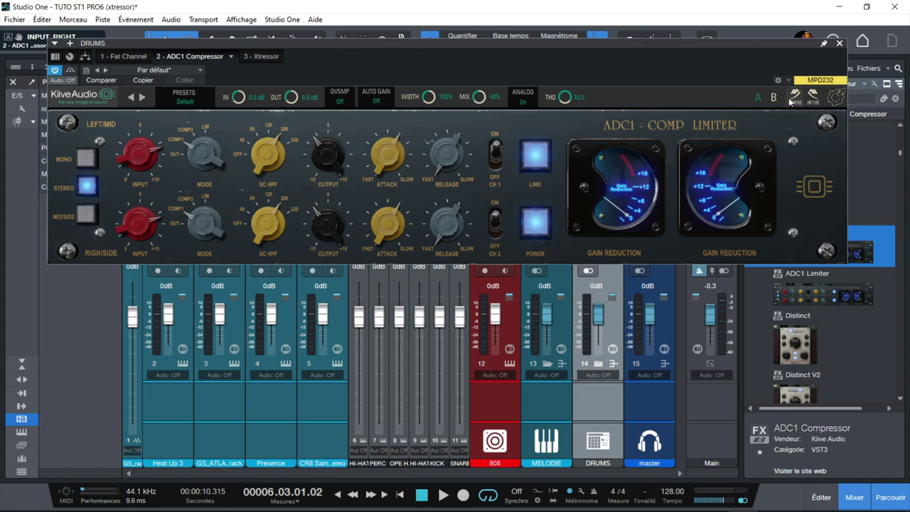
{"action": "left_click", "coordinate": [839, 100]}
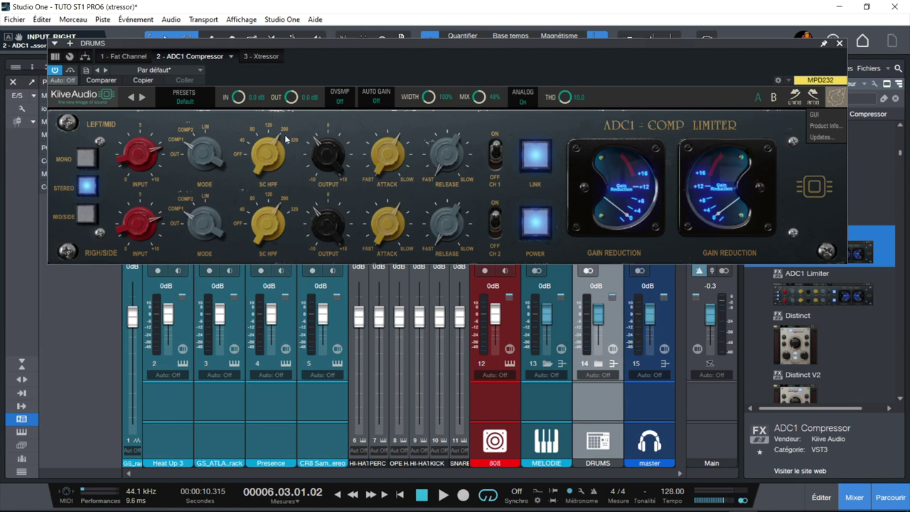
{"action": "left_click", "coordinate": [537, 223]}
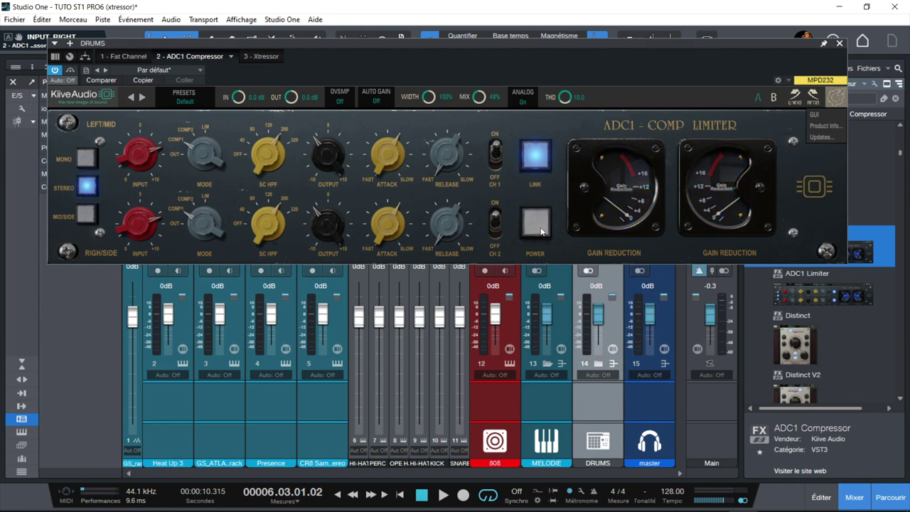
{"action": "left_click", "coordinate": [538, 226]}
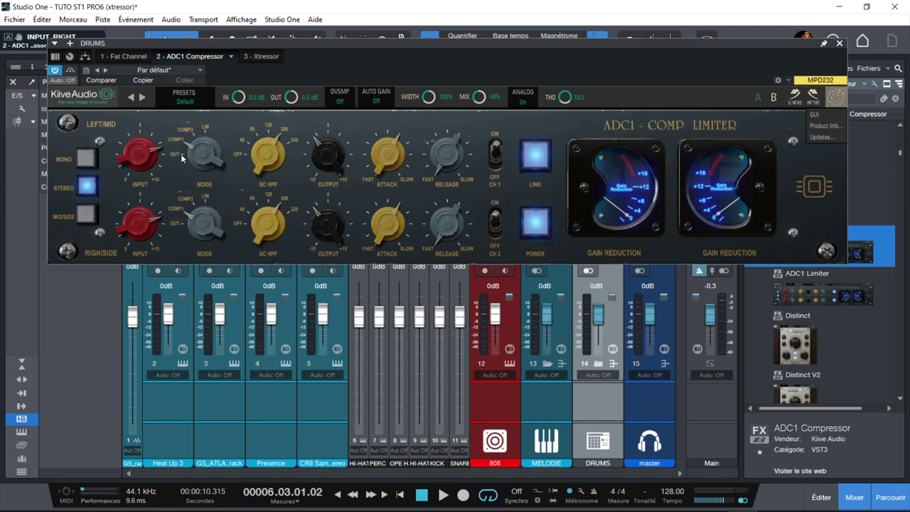
Try different positions of the linked Mode knobs, and sweep the linked SC HPF knobs down and back up.
{"action": "left_click_drag", "start_coordinate": [201, 228], "coordinate": [196, 247]}
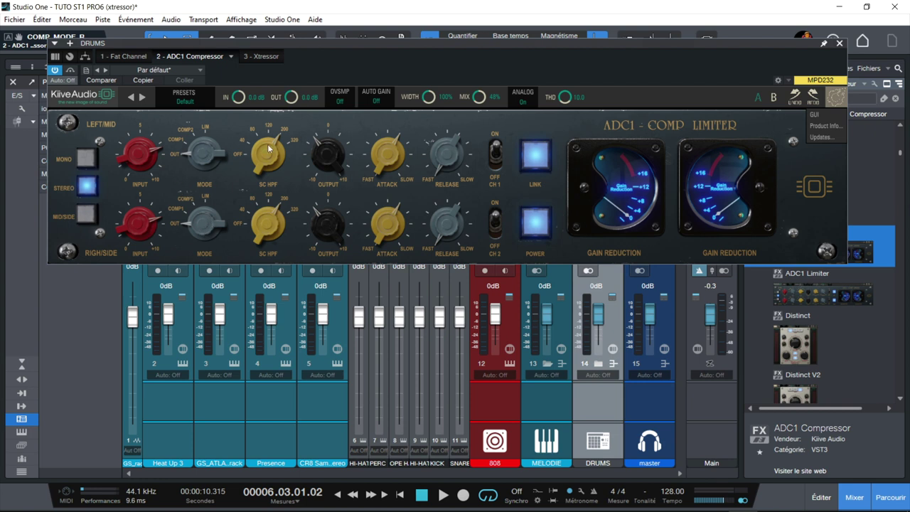
{"action": "left_click", "coordinate": [204, 198]}
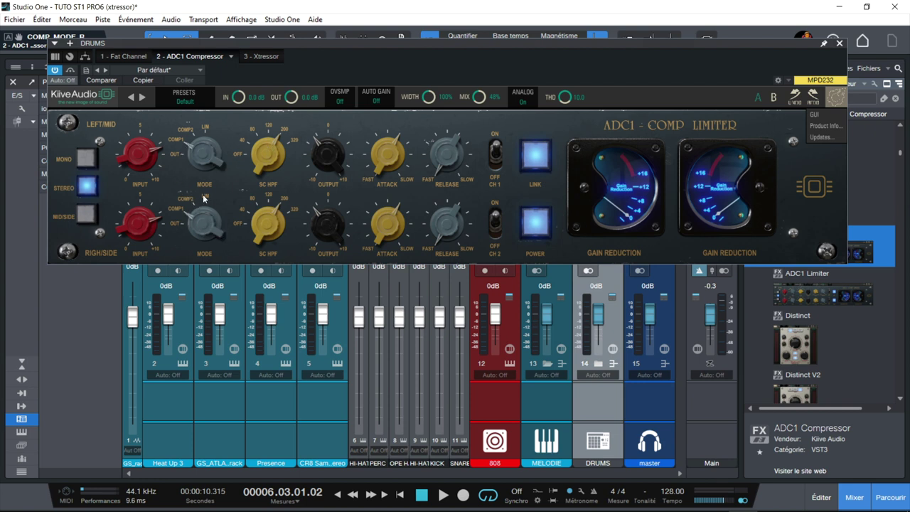
{"action": "left_click", "coordinate": [205, 196]}
{"action": "left_click", "coordinate": [205, 197]}
{"action": "left_click_drag", "start_coordinate": [207, 217], "coordinate": [203, 239]}
{"action": "left_click_drag", "start_coordinate": [269, 224], "coordinate": [260, 199]}
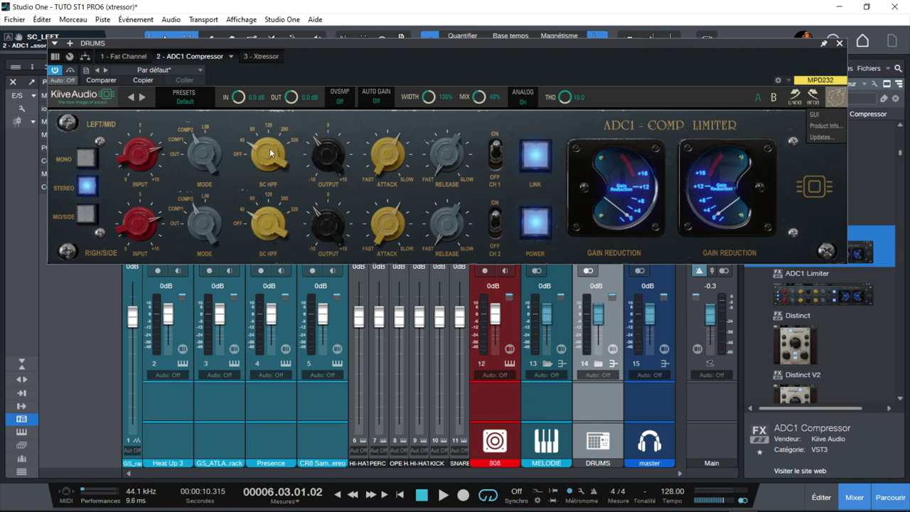
{"action": "mouse_move", "coordinate": [270, 153]}
{"action": "left_mouse_down"}
{"action": "mouse_move", "coordinate": [274, 105]}
{"action": "mouse_move", "coordinate": [277, 139]}
{"action": "left_mouse_up"}
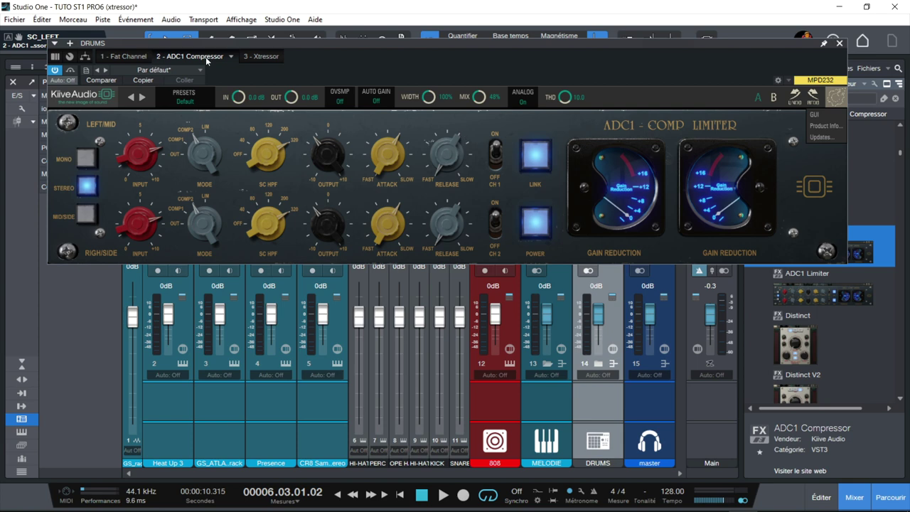
View the Xtressor insert on the DRUMS channel for comparison and return to the ADC1 Compressor.
{"action": "left_click", "coordinate": [263, 56]}
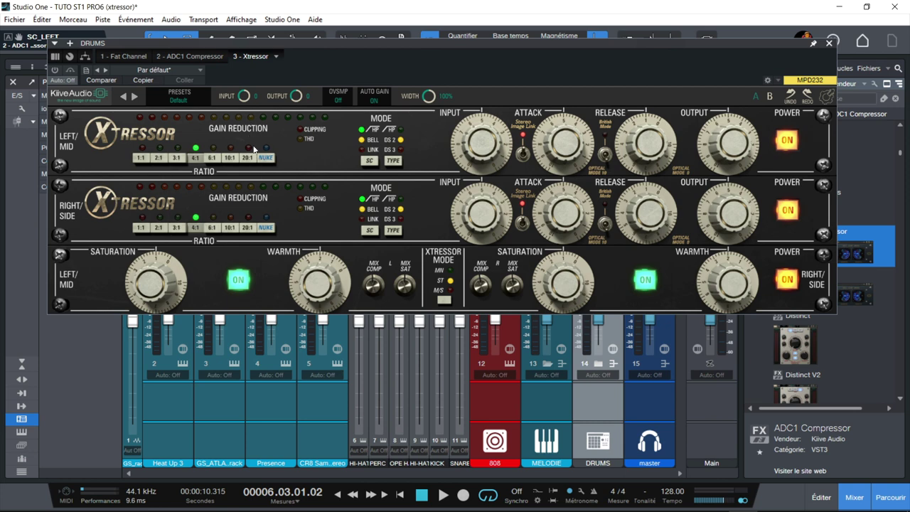
{"action": "left_click", "coordinate": [225, 57]}
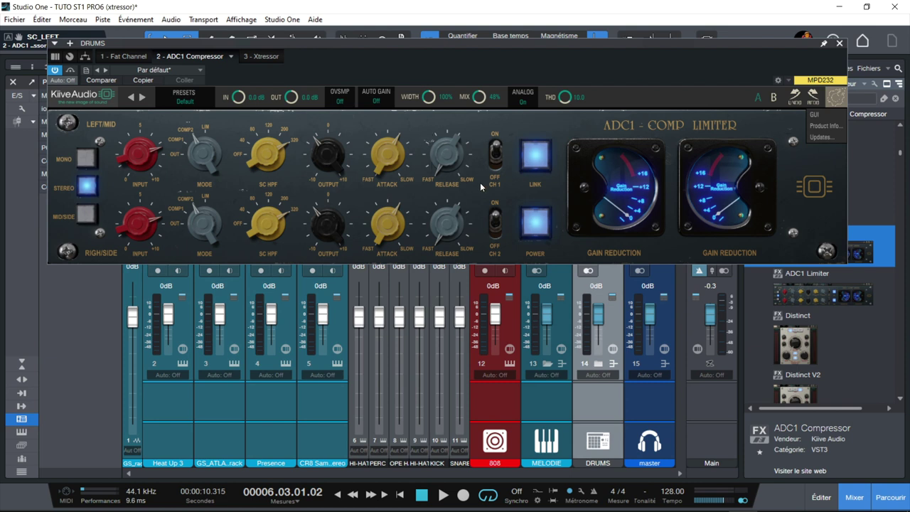
Play the soloed drums and reset the ADC1 Compressor to its default preset during playback.
{"action": "key", "text": "space"}
{"action": "key", "text": "space"}
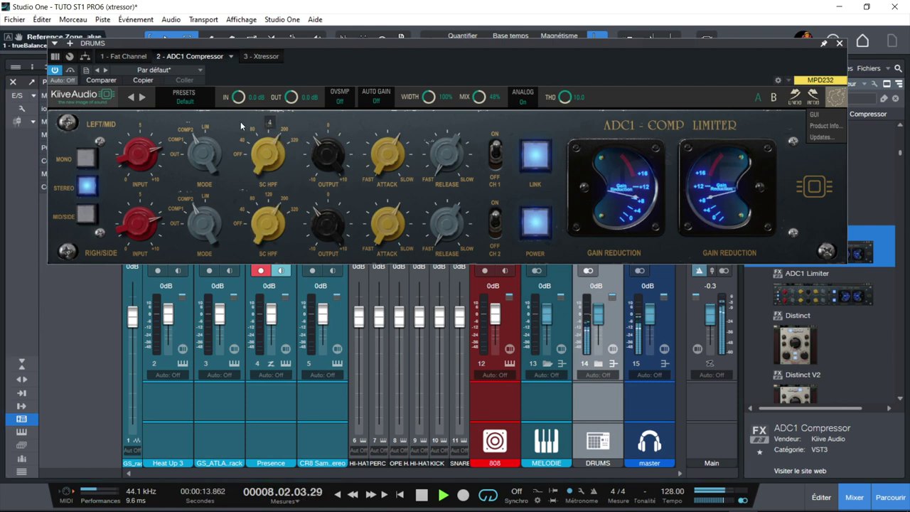
{"action": "left_click", "coordinate": [178, 102]}
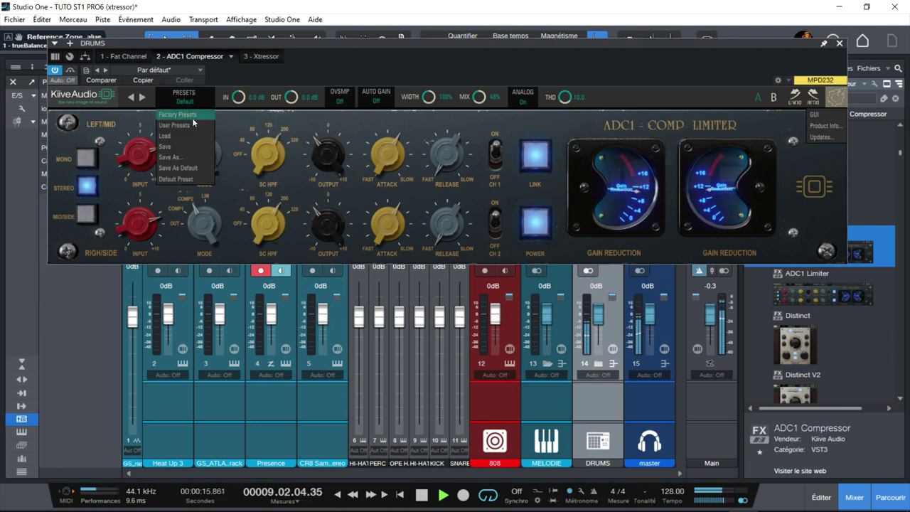
{"action": "left_click", "coordinate": [176, 179]}
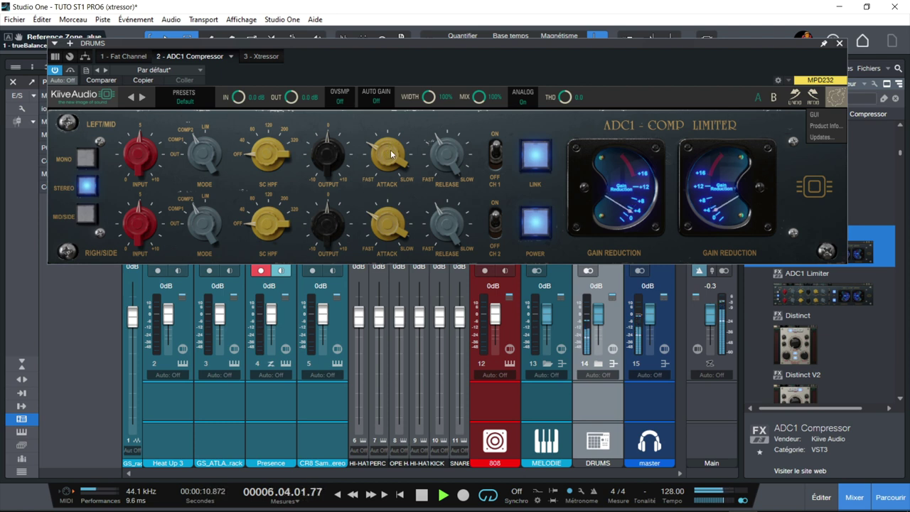
During drum playback, turn the ADC1 Compressor's linked Release knobs toward Fast and the linked Attack knobs past centre toward Slow.
{"action": "left_click_drag", "start_coordinate": [447, 158], "coordinate": [436, 186]}
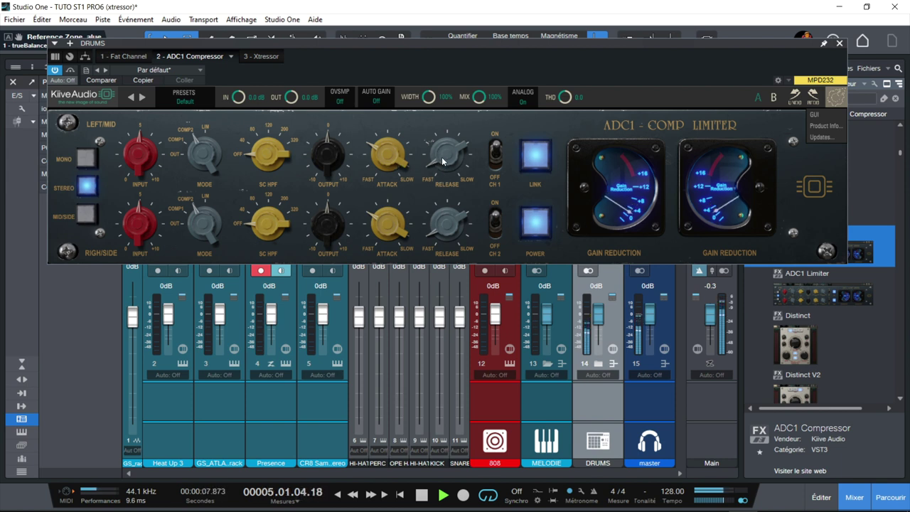
{"action": "left_click_drag", "start_coordinate": [393, 159], "coordinate": [392, 124]}
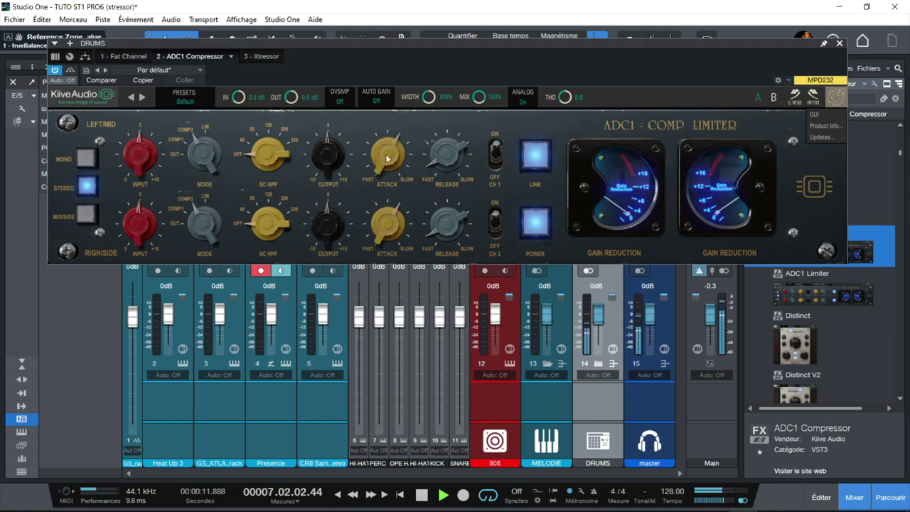
{"action": "mouse_move", "coordinate": [397, 149]}
{"action": "left_mouse_down"}
{"action": "mouse_move", "coordinate": [395, 164]}
{"action": "mouse_move", "coordinate": [397, 145]}
{"action": "left_mouse_up"}
Set the linked Mode knobs to COMP1 and raise Input to about 2.1 dB, balancing Output against the bypassed drums.
{"action": "left_click_drag", "start_coordinate": [202, 154], "coordinate": [202, 176]}
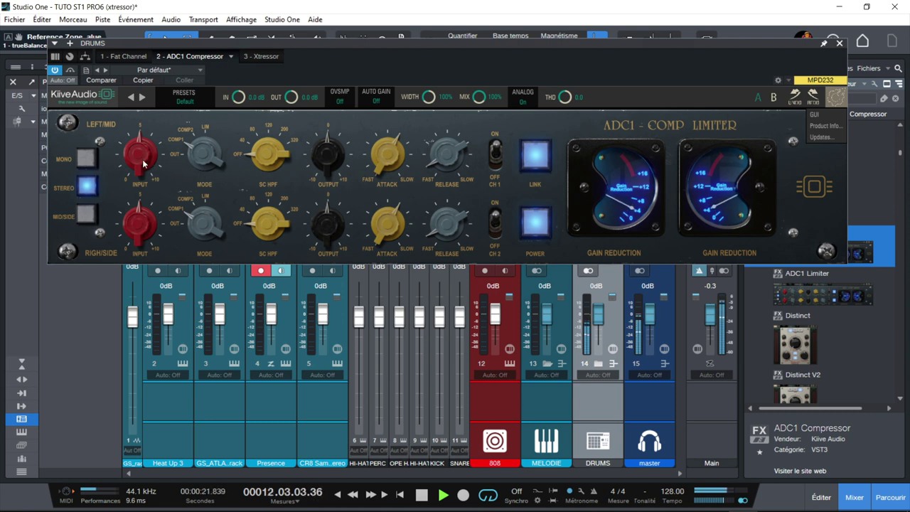
{"action": "left_click_drag", "start_coordinate": [139, 157], "coordinate": [139, 155]}
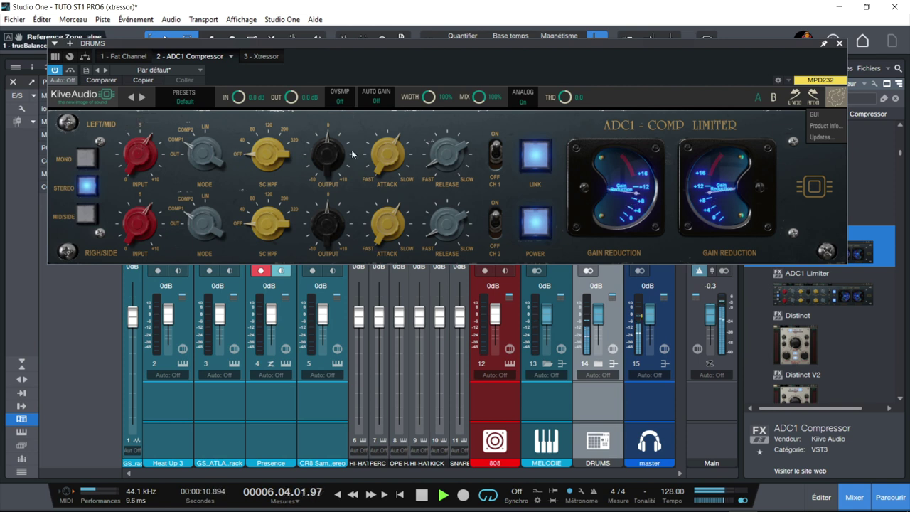
{"action": "left_click_drag", "start_coordinate": [325, 149], "coordinate": [325, 157]}
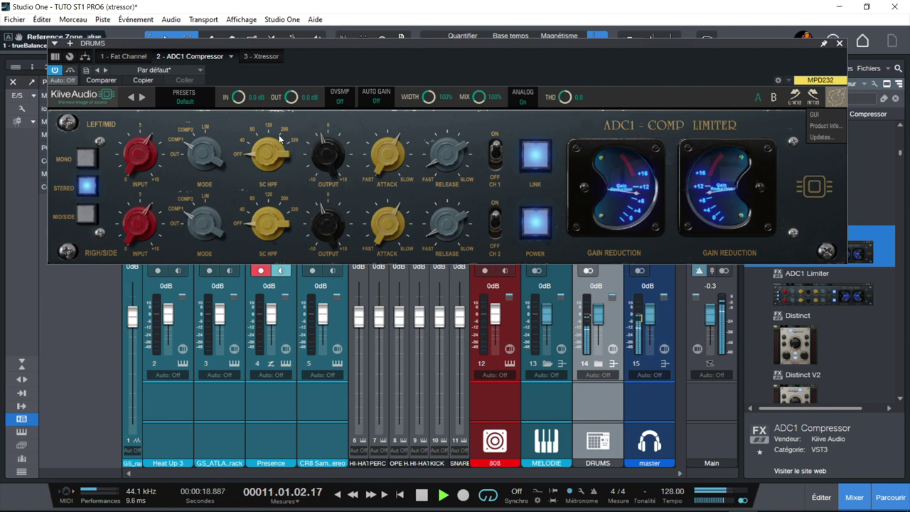
{"action": "left_click_drag", "start_coordinate": [321, 160], "coordinate": [321, 158]}
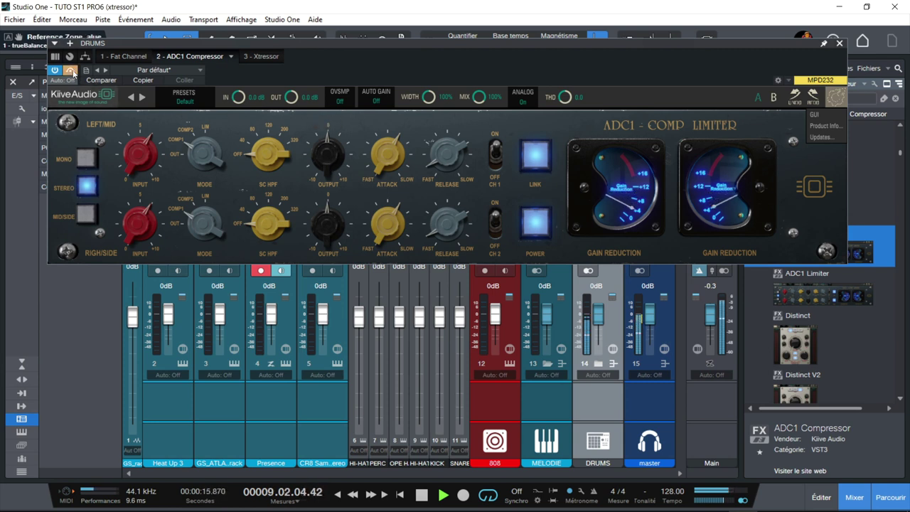
{"action": "left_click", "coordinate": [72, 71]}
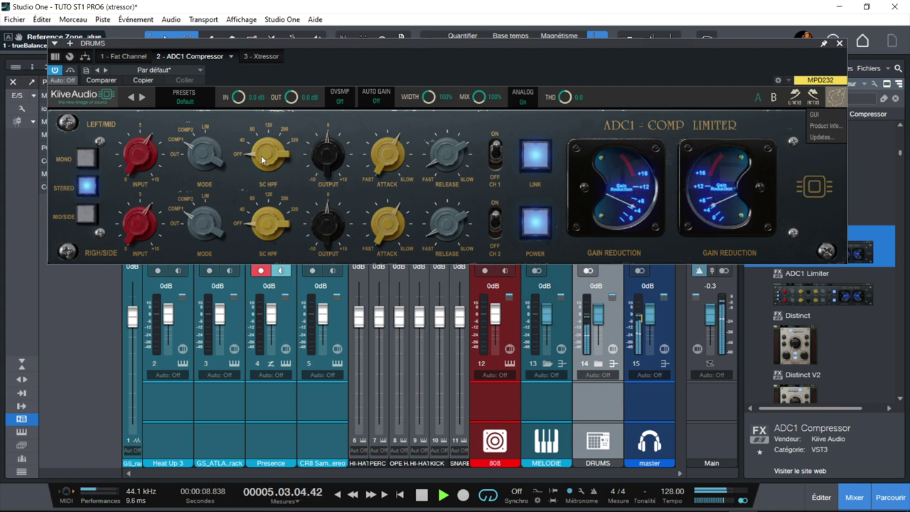
Raise the linked SC HPF knobs to about 200 and increase THD to 10.0.
{"action": "left_click_drag", "start_coordinate": [263, 158], "coordinate": [271, 104]}
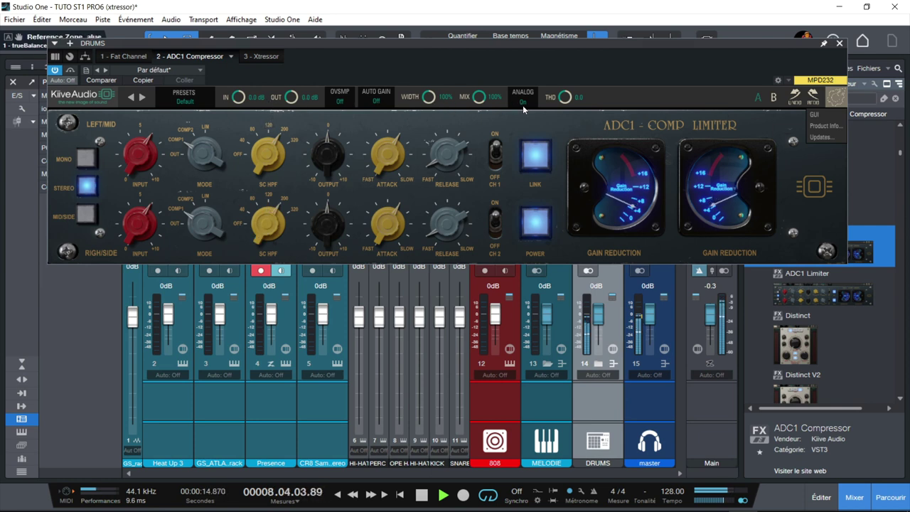
{"action": "left_click_drag", "start_coordinate": [562, 103], "coordinate": [567, 77]}
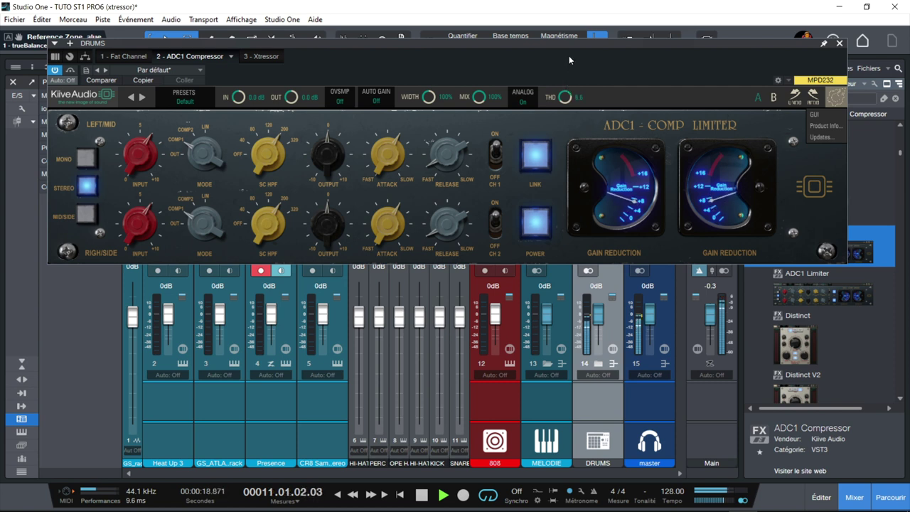
{"action": "left_click_drag", "start_coordinate": [571, 43], "coordinate": [574, 39]}
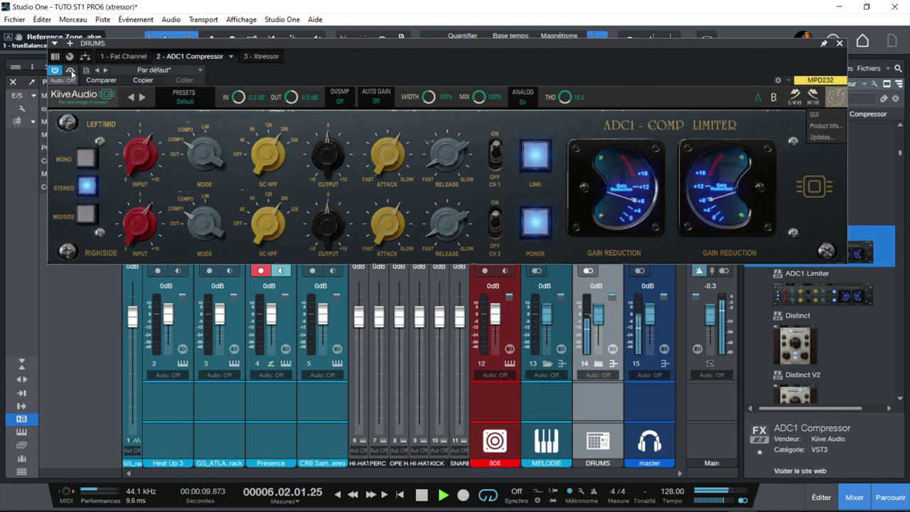
Compare the drum bus with the ADC1 Compressor bypassed and active.
{"action": "left_click", "coordinate": [71, 72]}
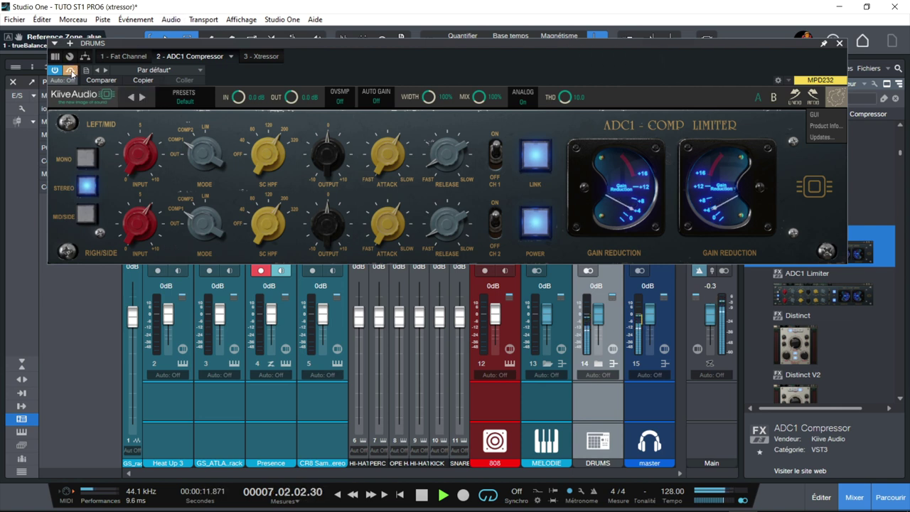
{"action": "left_click", "coordinate": [71, 72]}
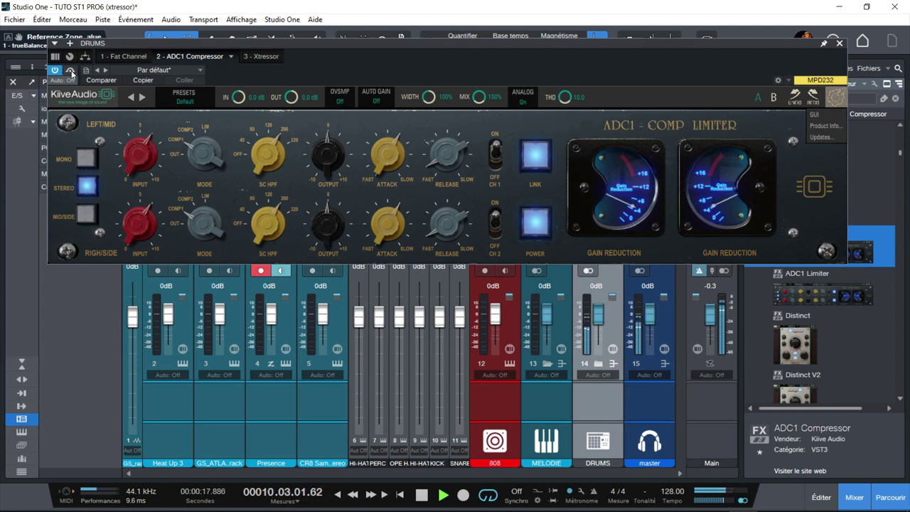
{"action": "left_click", "coordinate": [71, 72]}
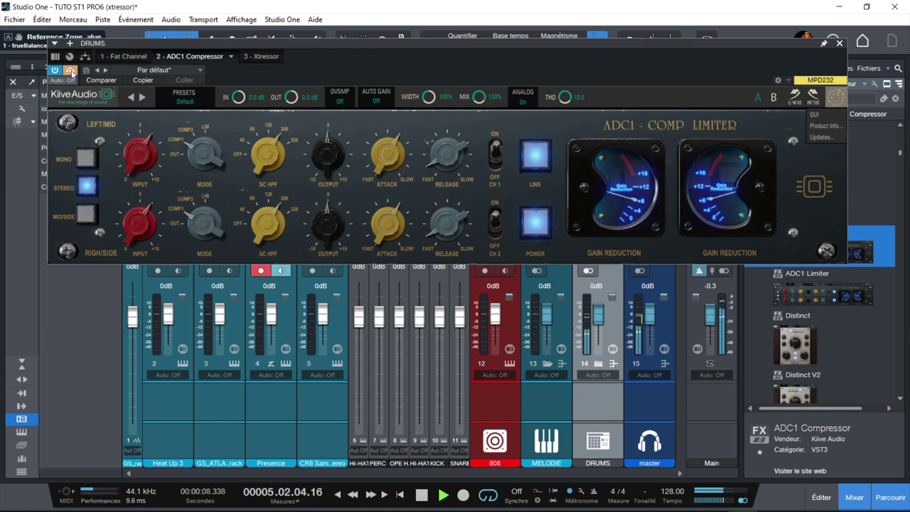
{"action": "left_click", "coordinate": [70, 72]}
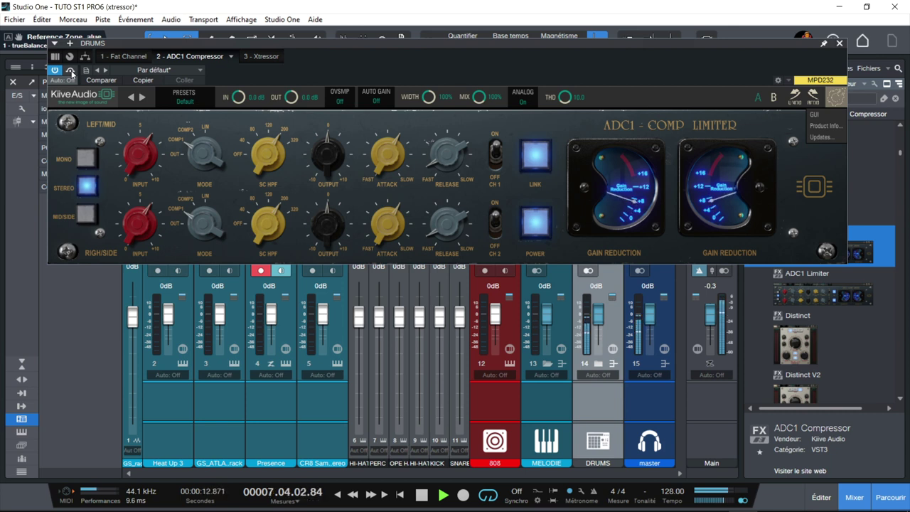
Deactivate the ADC1 Compressor insert on the DRUMS channel, and activate and open the Xtressor in its place.
{"action": "left_click", "coordinate": [71, 72]}
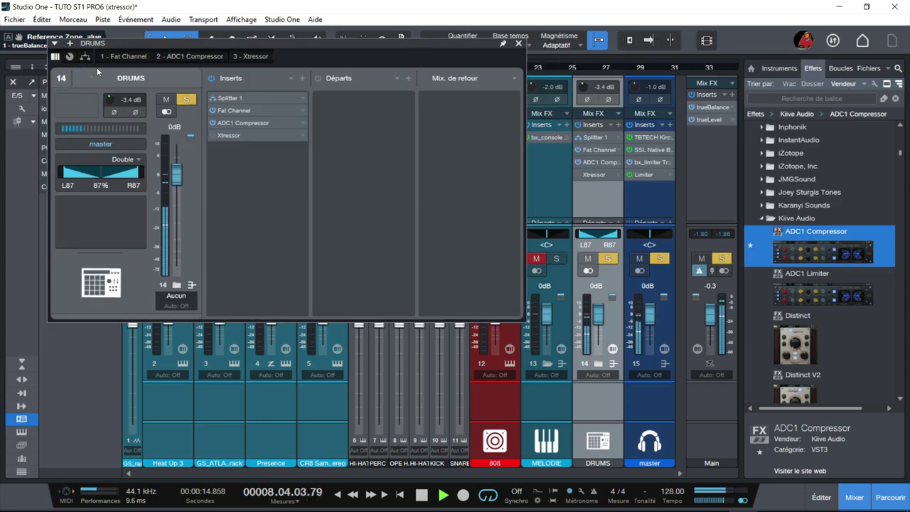
{"action": "left_click", "coordinate": [214, 123]}
{"action": "left_click", "coordinate": [213, 135]}
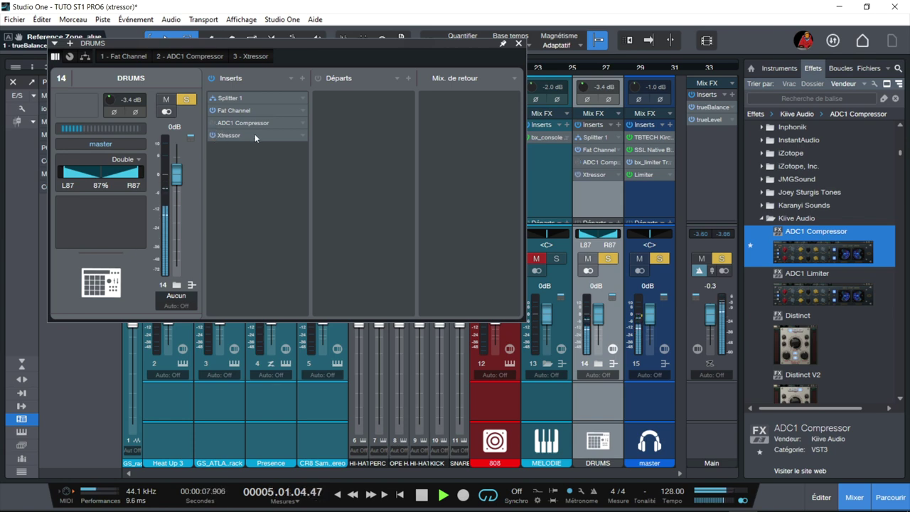
{"action": "double_click", "coordinate": [255, 134]}
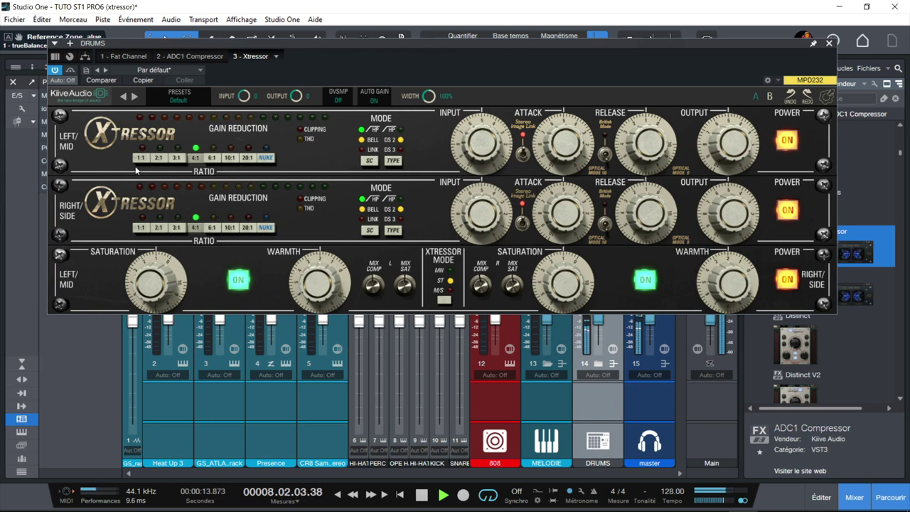
Set the Xtressor's left/mid Saturation to 5.10, comparing the drums with the plug-in bypassed and active.
{"action": "left_click", "coordinate": [69, 71]}
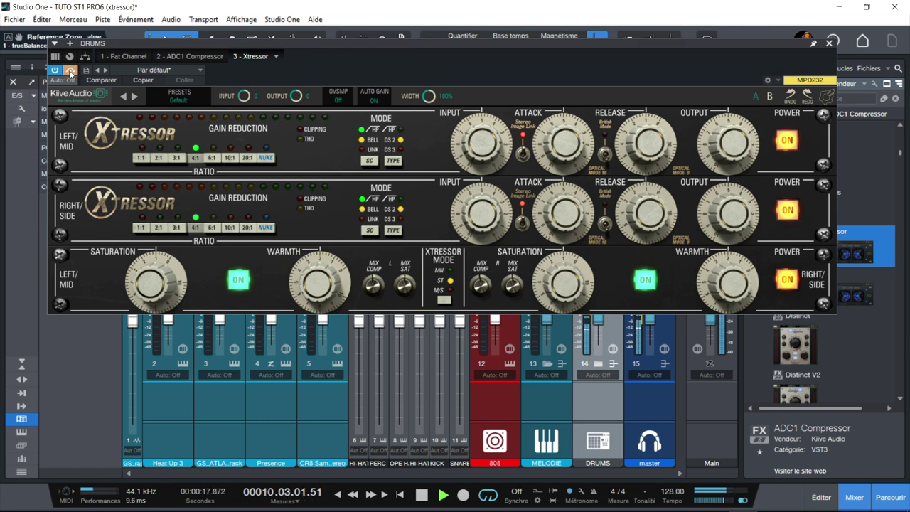
{"action": "left_click", "coordinate": [69, 71]}
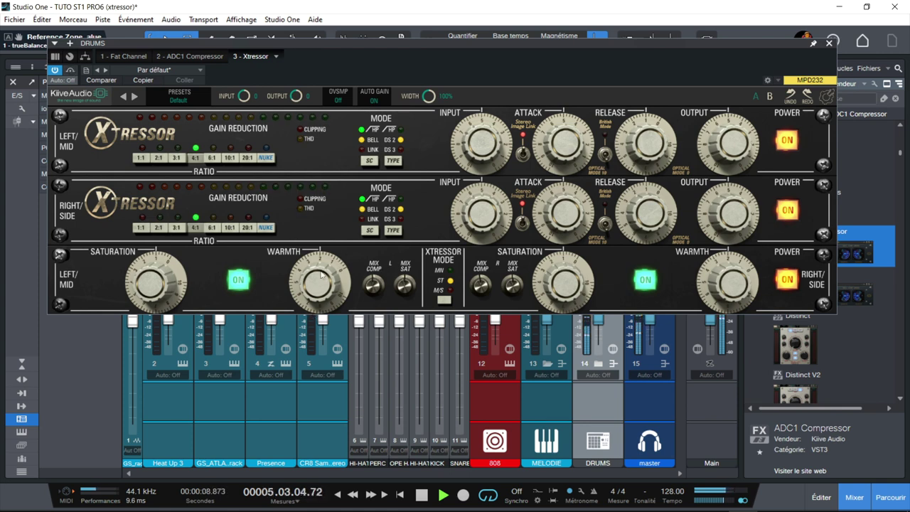
{"action": "left_click_drag", "start_coordinate": [146, 291], "coordinate": [146, 241]}
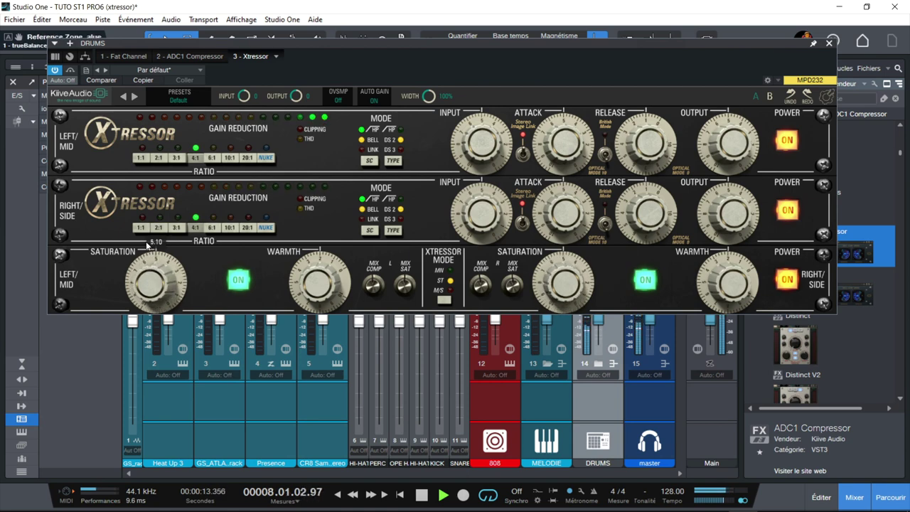
{"action": "left_click", "coordinate": [71, 70]}
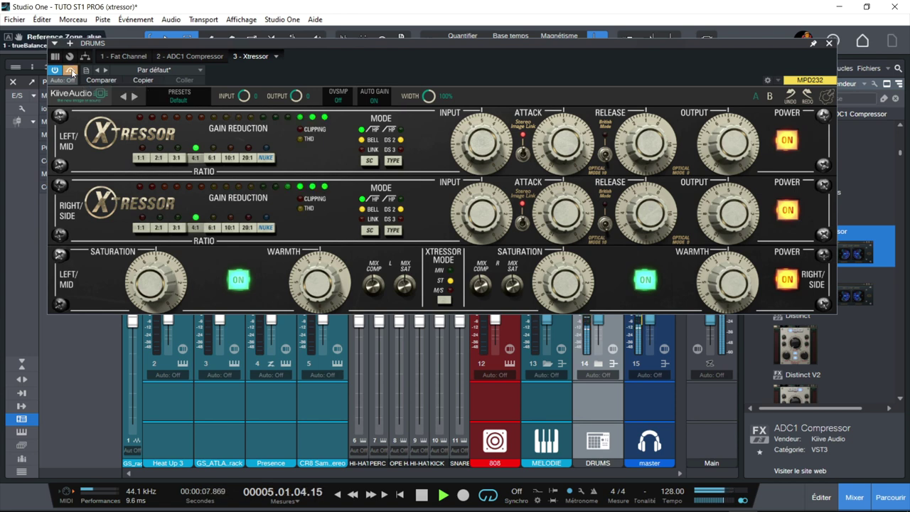
{"action": "left_click", "coordinate": [70, 70]}
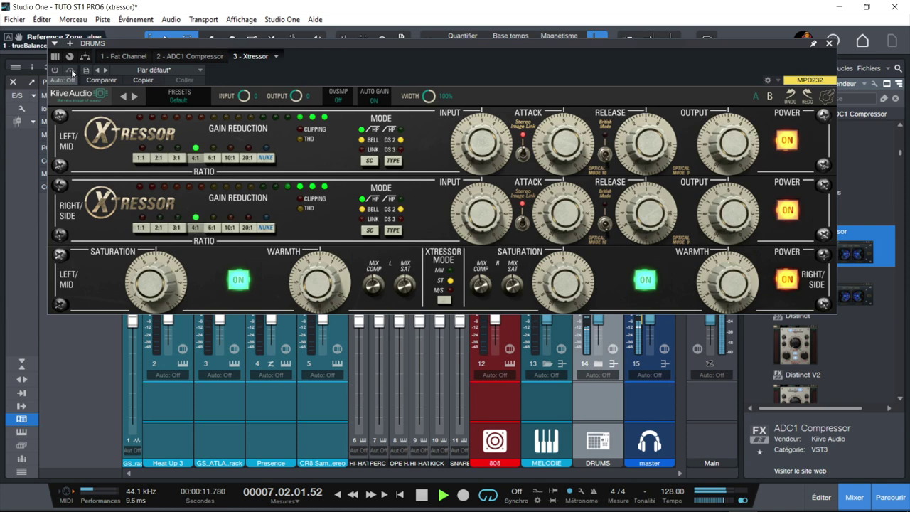
{"action": "left_click", "coordinate": [71, 70]}
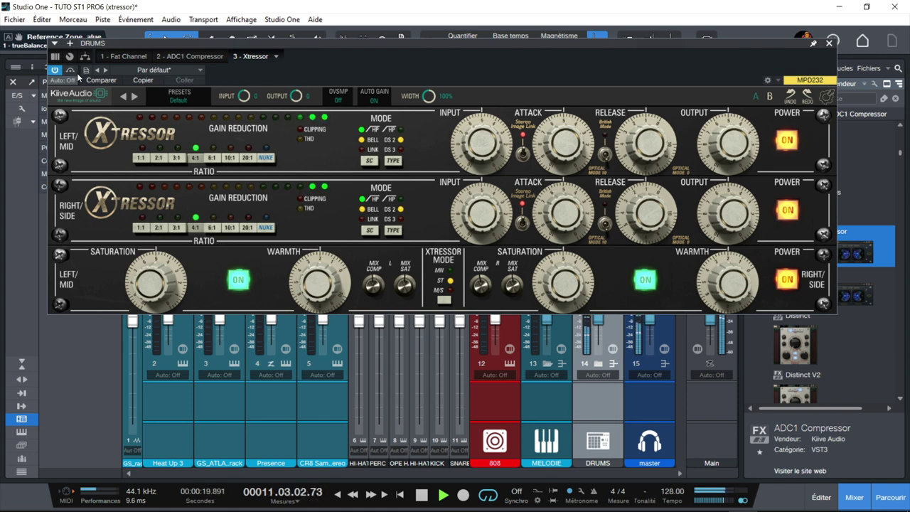
Deactivate the Xtressor insert on the DRUMS channel, and reactivate and open the ADC1 Compressor.
{"action": "key", "text": "F11"}
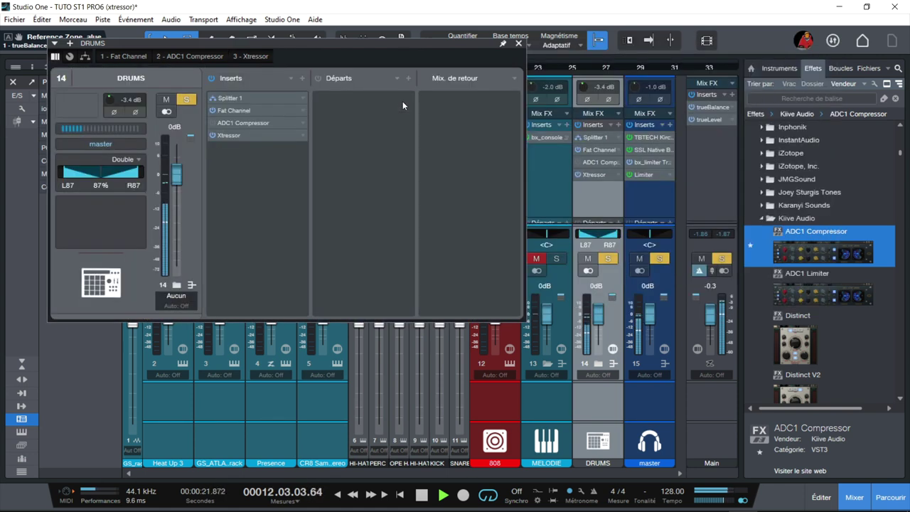
{"action": "left_click", "coordinate": [212, 135]}
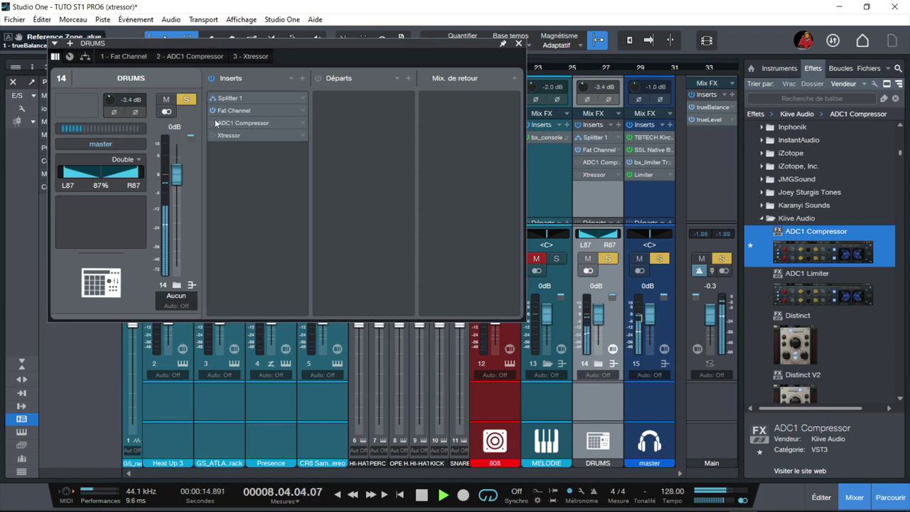
{"action": "left_click", "coordinate": [213, 126]}
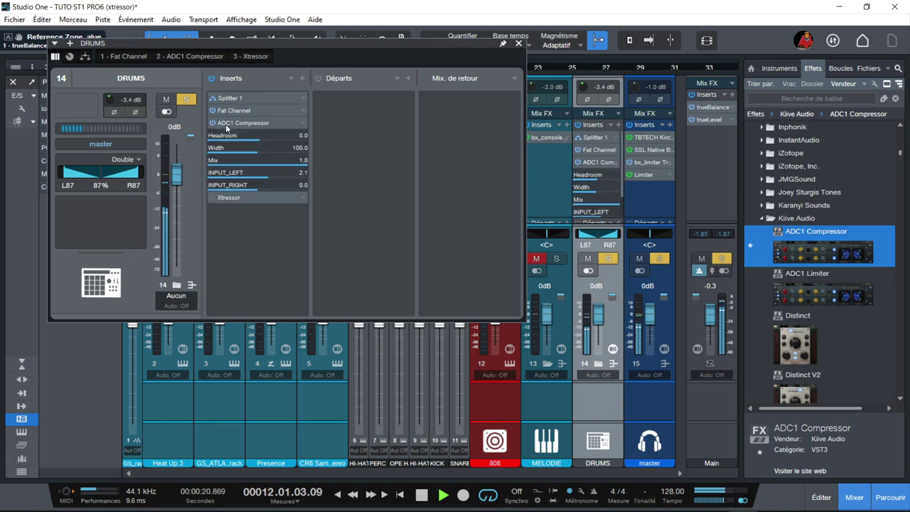
{"action": "double_click", "coordinate": [225, 124]}
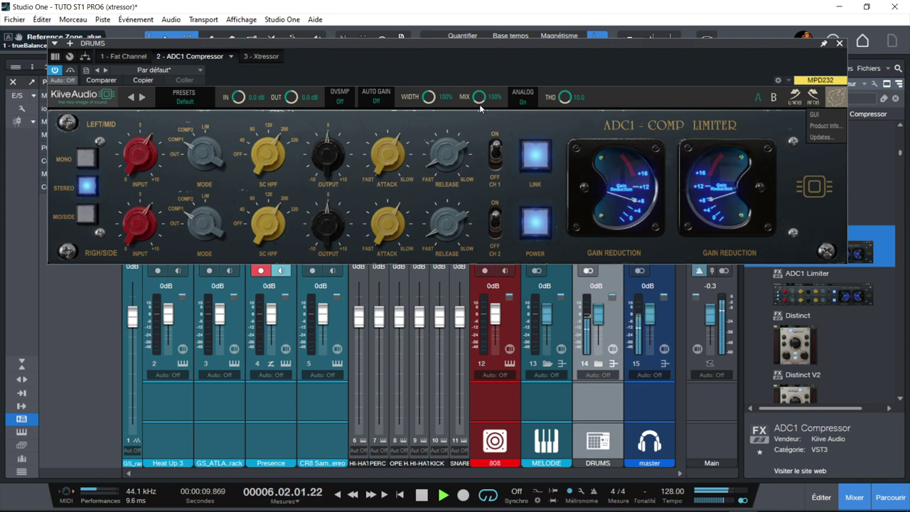
Reduce the ADC1 Compressor's Mix to 48% and compare the parallel compression with the bypassed drums.
{"action": "left_click_drag", "start_coordinate": [480, 99], "coordinate": [479, 107]}
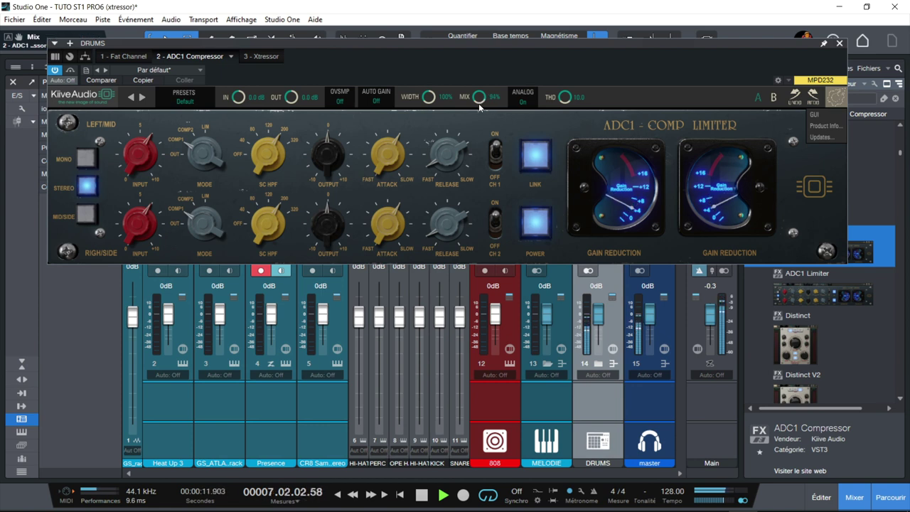
{"action": "left_click_drag", "start_coordinate": [474, 157], "coordinate": [472, 168]}
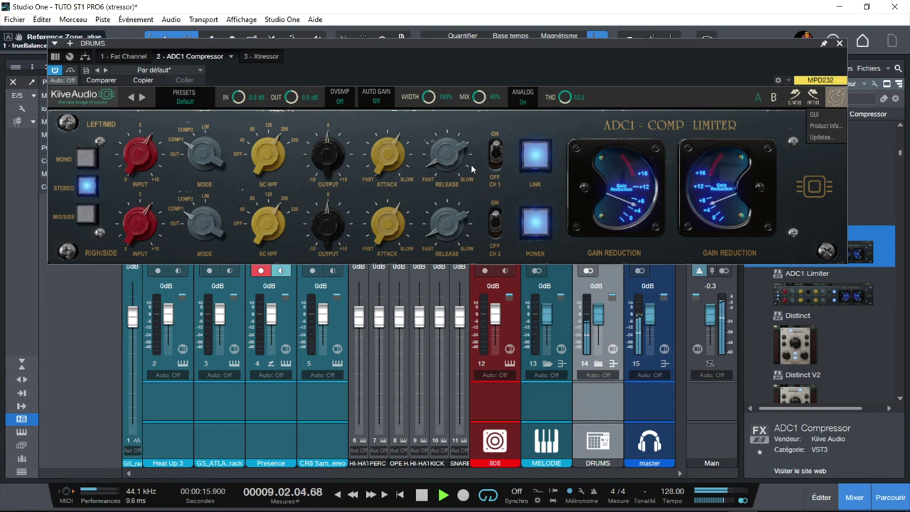
{"action": "left_click", "coordinate": [70, 70]}
{"action": "left_click", "coordinate": [70, 71]}
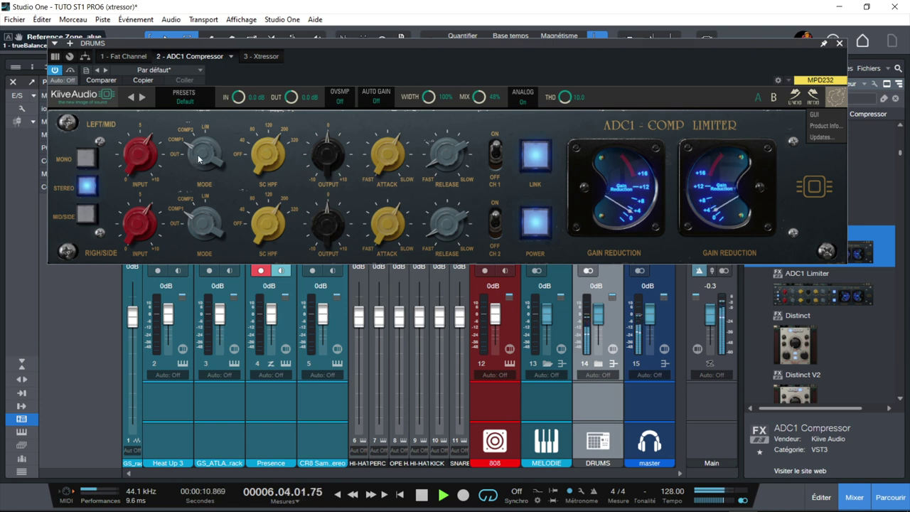
Switch the linked Mode knobs to COMP2 and raise the linked Input knobs to 4.00 dB.
{"action": "left_click_drag", "start_coordinate": [199, 159], "coordinate": [202, 140]}
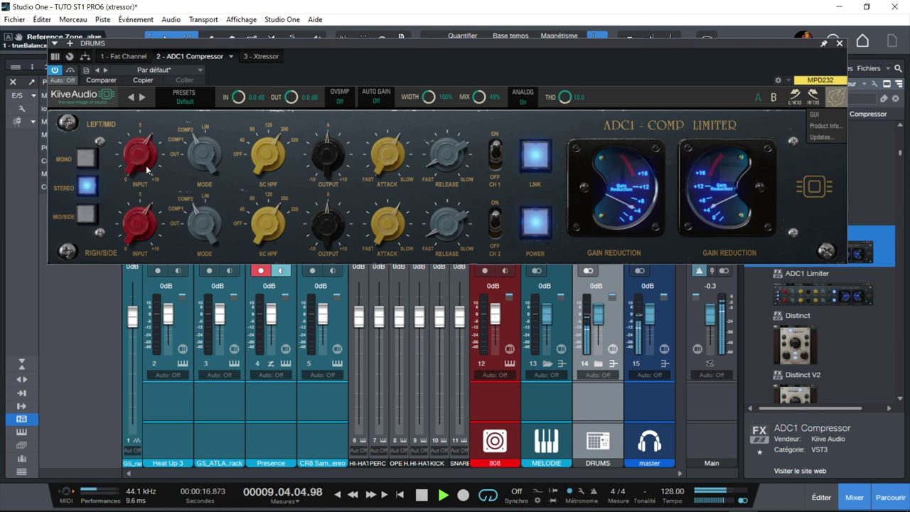
{"action": "mouse_move", "coordinate": [137, 159]}
{"action": "scroll", "coordinate": [137, 159], "scroll_direction": "down", "scroll_amount": 5}
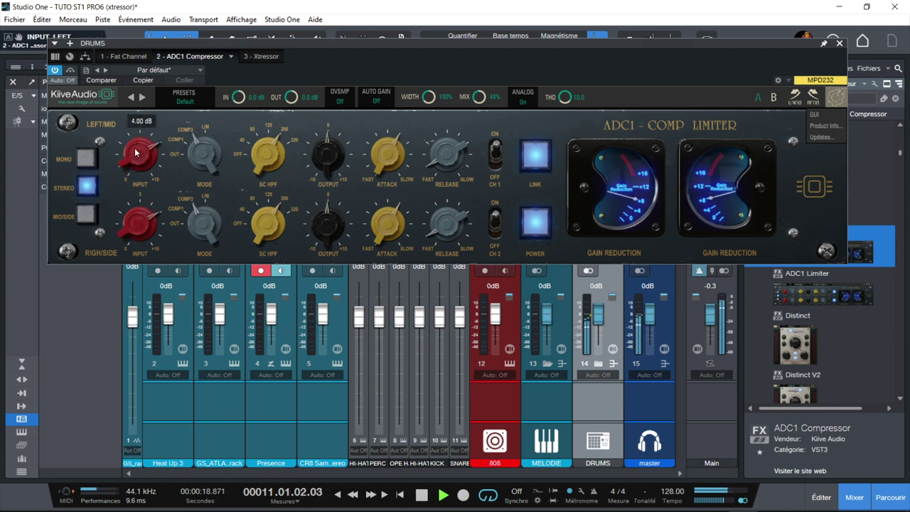
{"action": "scroll", "coordinate": [331, 155], "scroll_direction": "down", "scroll_amount": 4}
Lower the linked Output knobs slightly and compare the drums with the ADC1 Compressor bypassed and active.
{"action": "double_click", "coordinate": [328, 163]}
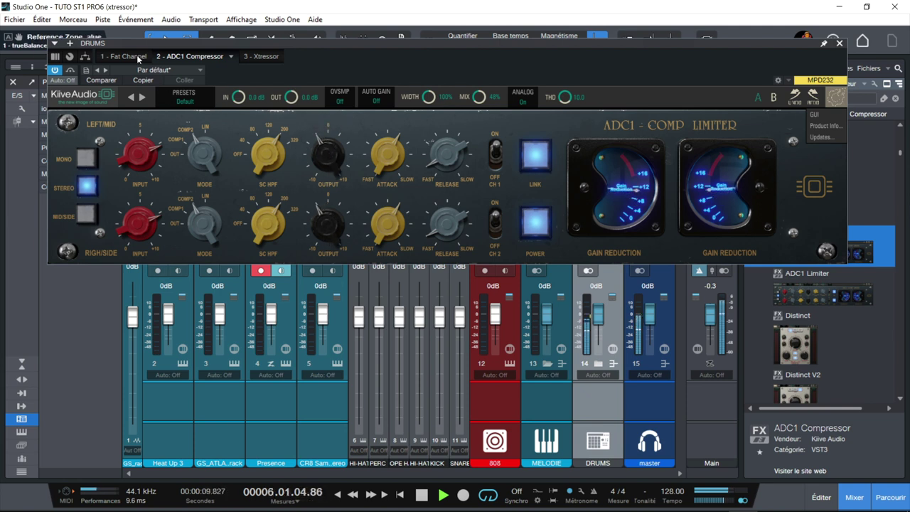
{"action": "left_click", "coordinate": [70, 70]}
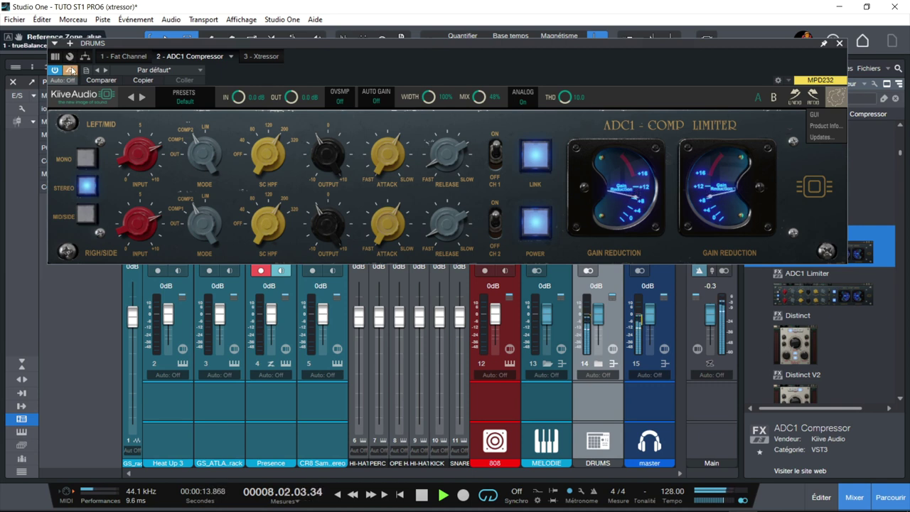
{"action": "left_click", "coordinate": [70, 71]}
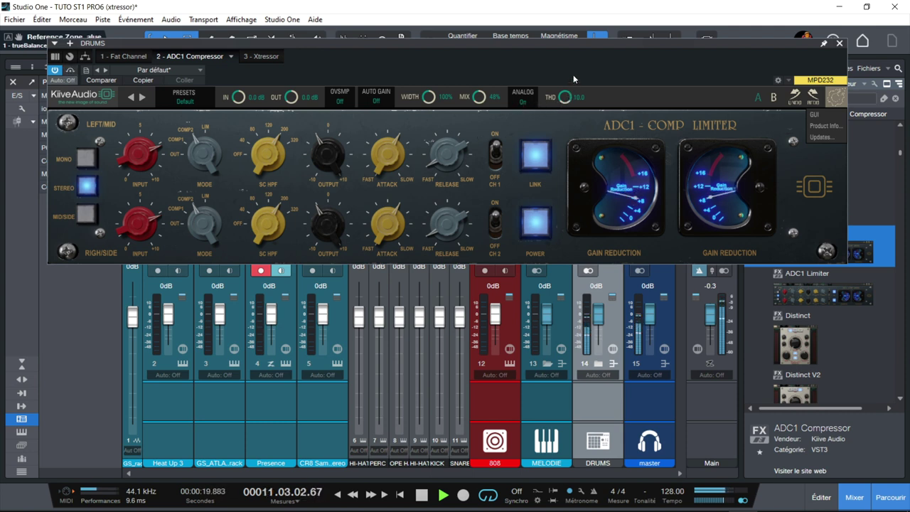
Try the ADC1 Compressor's Mix at 100%, set it to 56%, and compare the drums with the unit powered off and on.
{"action": "left_click_drag", "start_coordinate": [479, 97], "coordinate": [488, 4]}
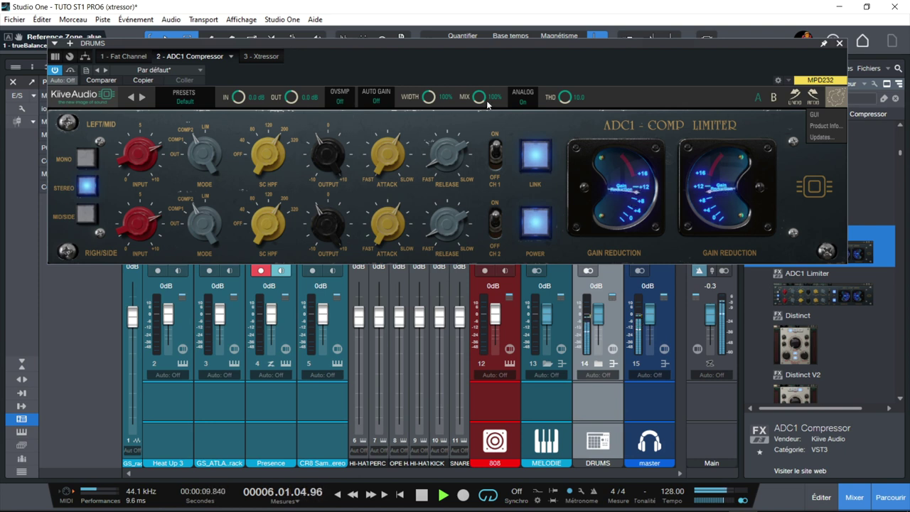
{"action": "left_click_drag", "start_coordinate": [479, 98], "coordinate": [473, 170]}
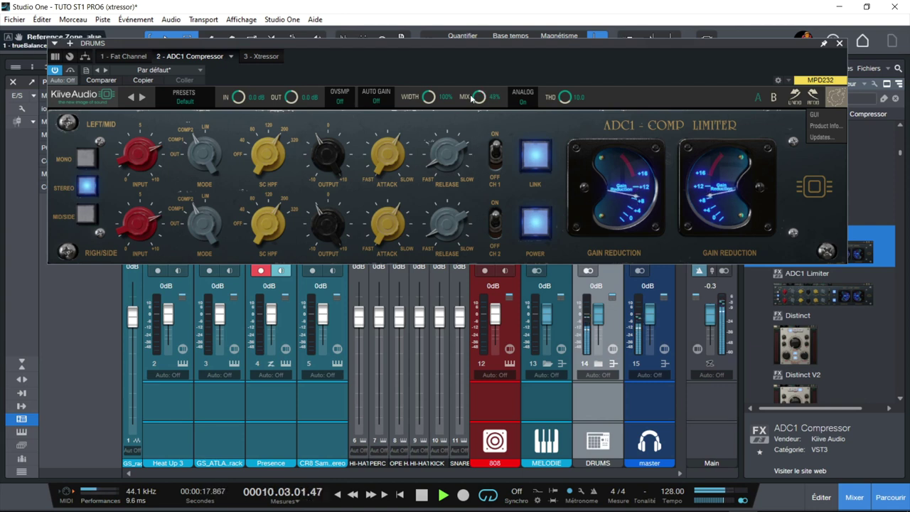
{"action": "left_click_drag", "start_coordinate": [477, 100], "coordinate": [475, 87]}
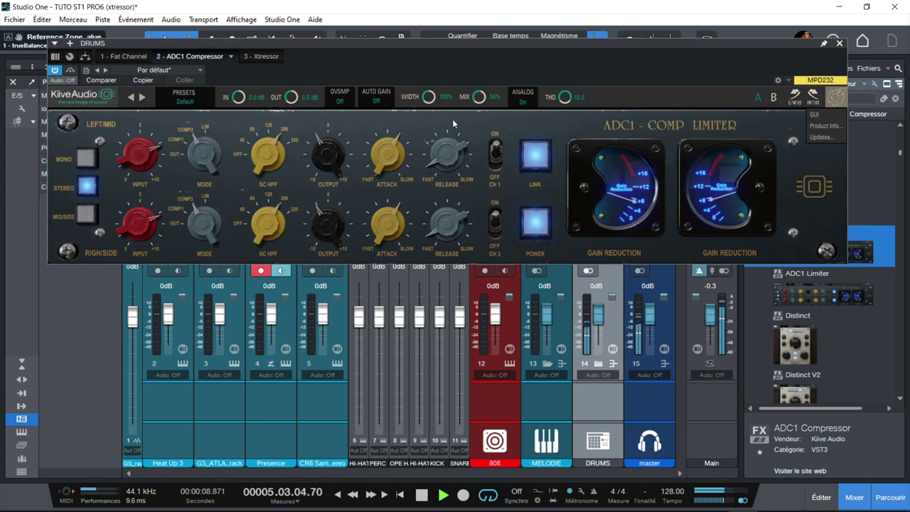
{"action": "left_click", "coordinate": [532, 232]}
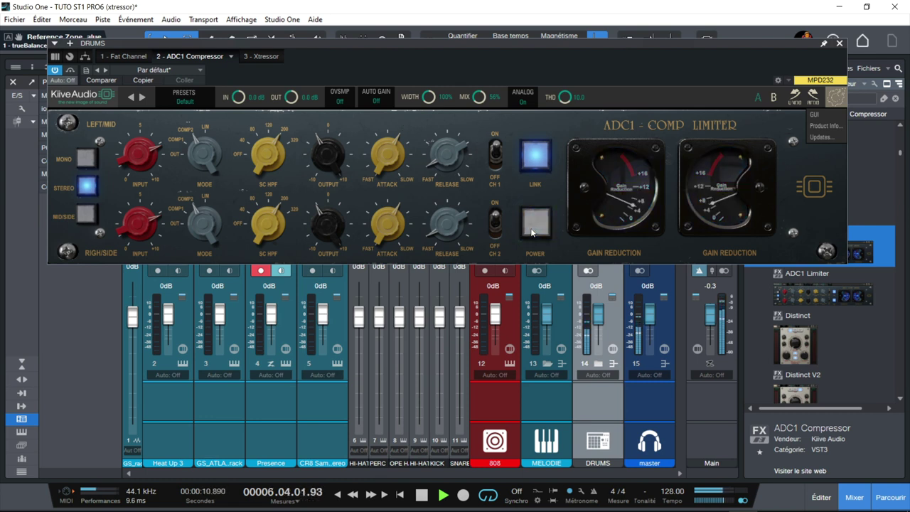
{"action": "left_click", "coordinate": [532, 231]}
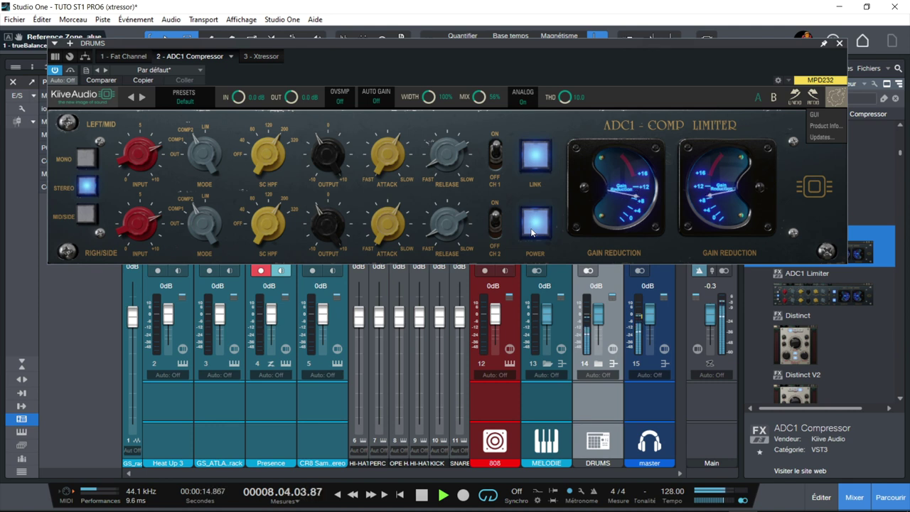
Switch the linked Mode knobs to LIM, raise the linked Input knobs to 7.20 dB and lower the linked Output knobs.
{"action": "left_click", "coordinate": [202, 232]}
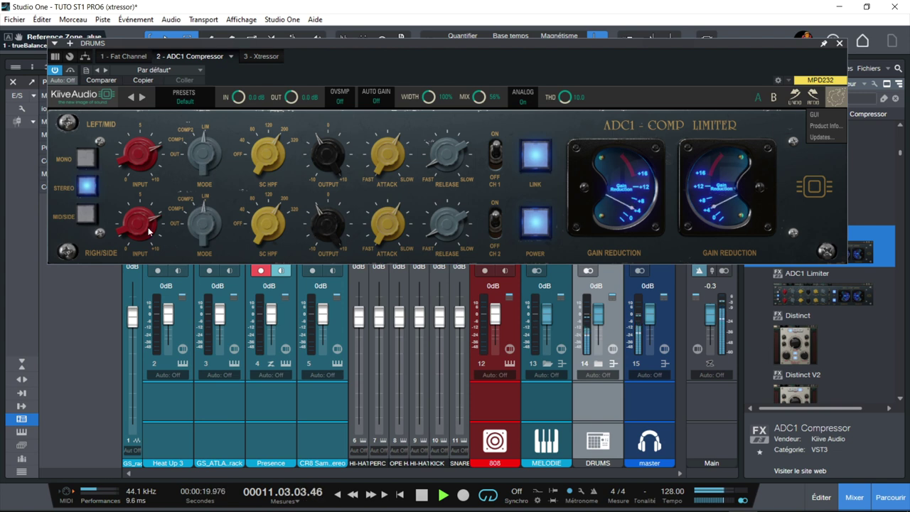
{"action": "left_click_drag", "start_coordinate": [150, 230], "coordinate": [149, 212]}
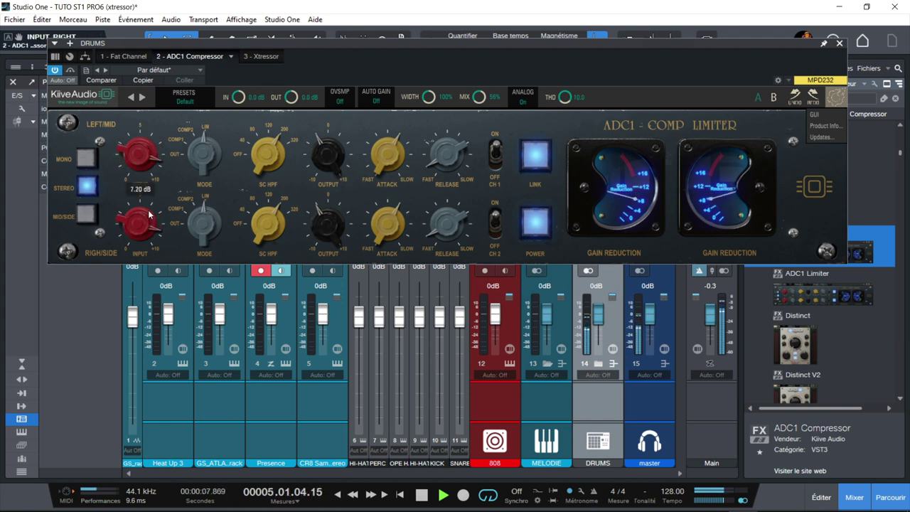
{"action": "left_click_drag", "start_coordinate": [334, 229], "coordinate": [330, 242]}
Set the linked Attack knobs to 5, raise the linked Input knobs to 10.00 dB and fine-tune the linked Output knobs.
{"action": "mouse_move", "coordinate": [388, 228]}
{"action": "left_click_drag", "start_coordinate": [389, 232], "coordinate": [383, 253]}
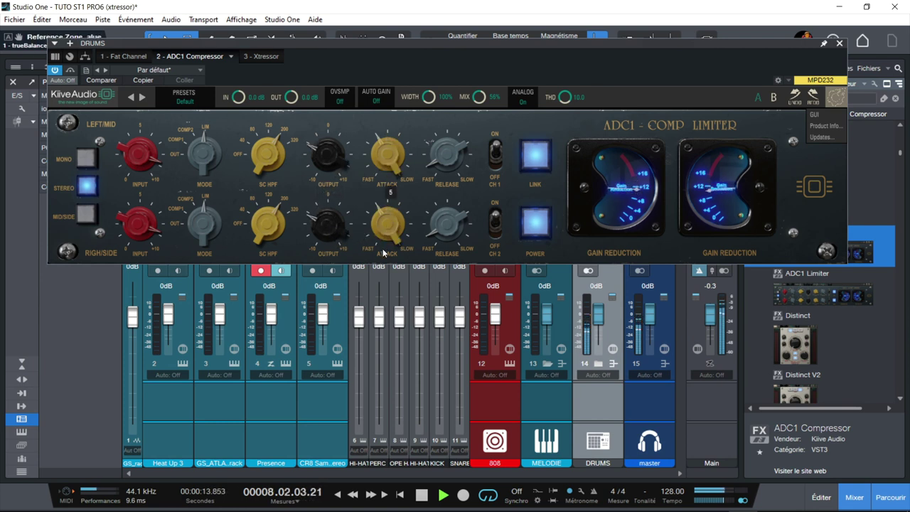
{"action": "left_click_drag", "start_coordinate": [135, 225], "coordinate": [136, 202]}
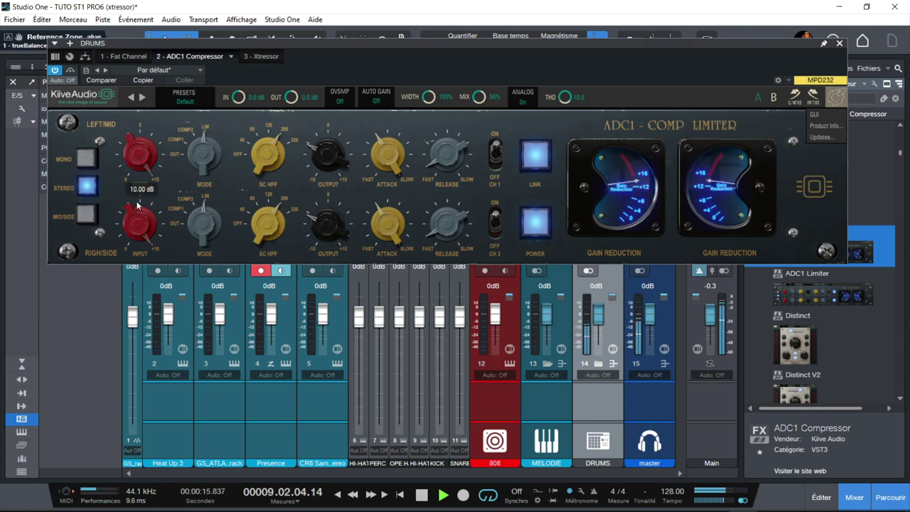
{"action": "left_click_drag", "start_coordinate": [325, 226], "coordinate": [324, 222]}
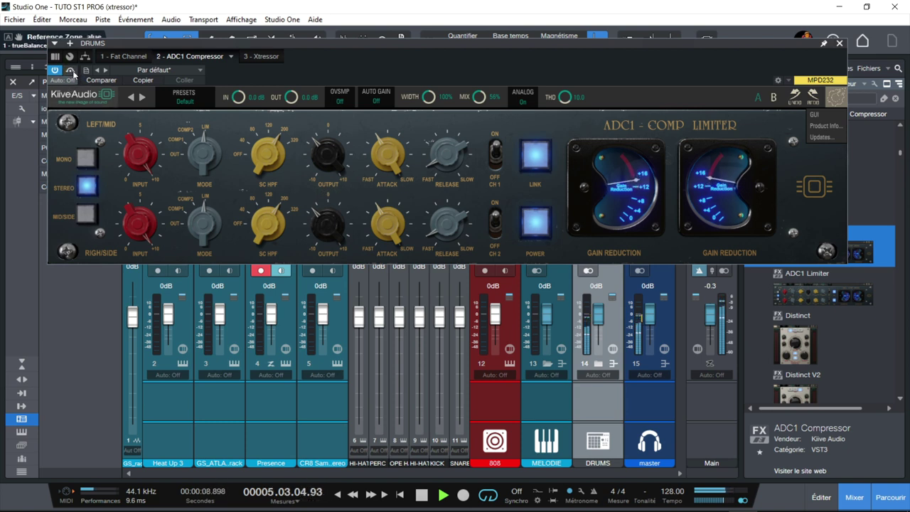
Lower the ADC1 Compressor's THD to 3.2 and compare the limited drums with the plug-in bypassed and active.
{"action": "left_click_drag", "start_coordinate": [563, 98], "coordinate": [563, 147]}
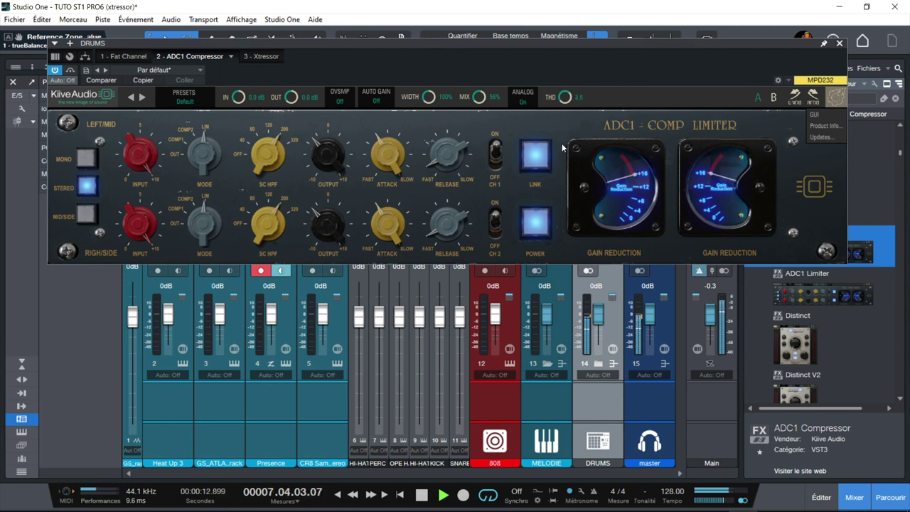
{"action": "left_click", "coordinate": [71, 71]}
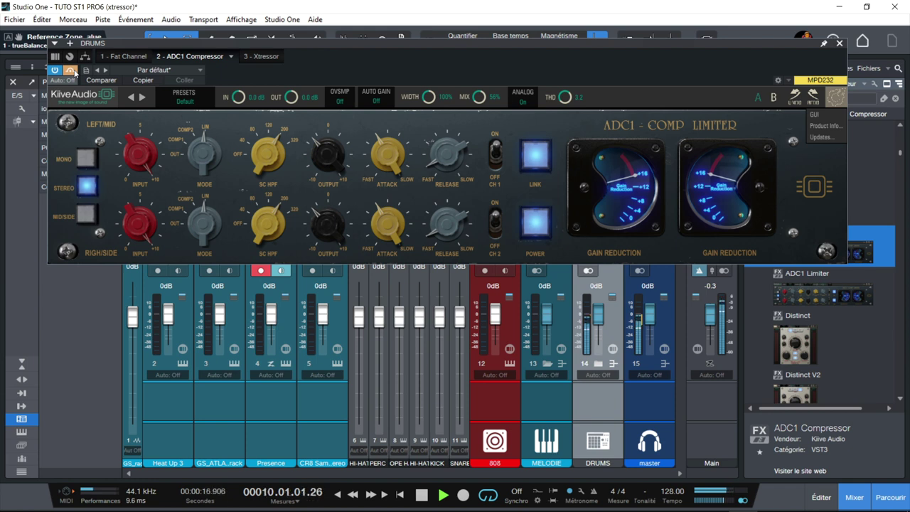
{"action": "left_click", "coordinate": [71, 71]}
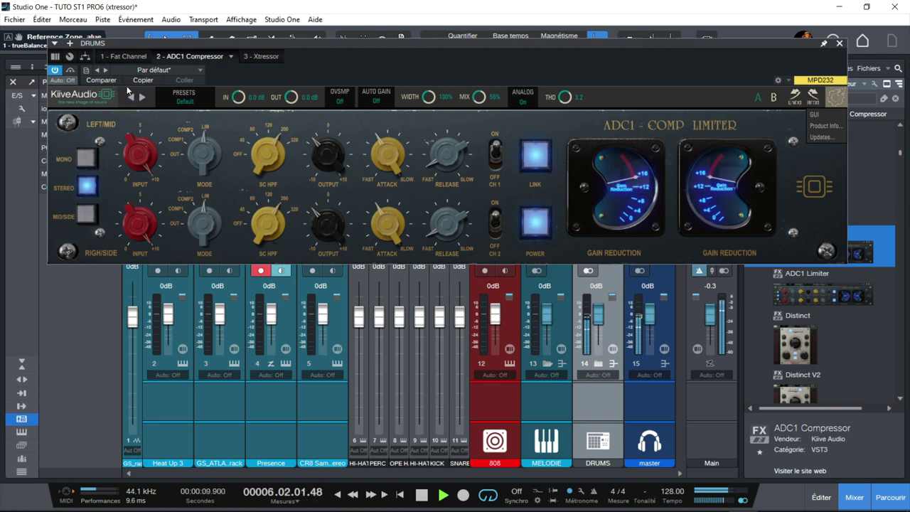
{"action": "left_click", "coordinate": [74, 70]}
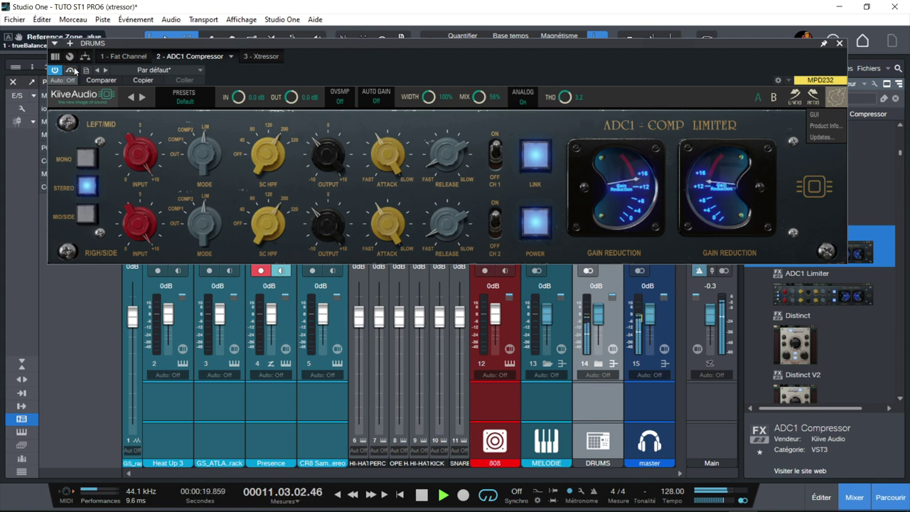
Deactivate the ADC1 Compressor insert on the DRUMS channel, and activate and open the Xtressor.
{"action": "left_click", "coordinate": [267, 63]}
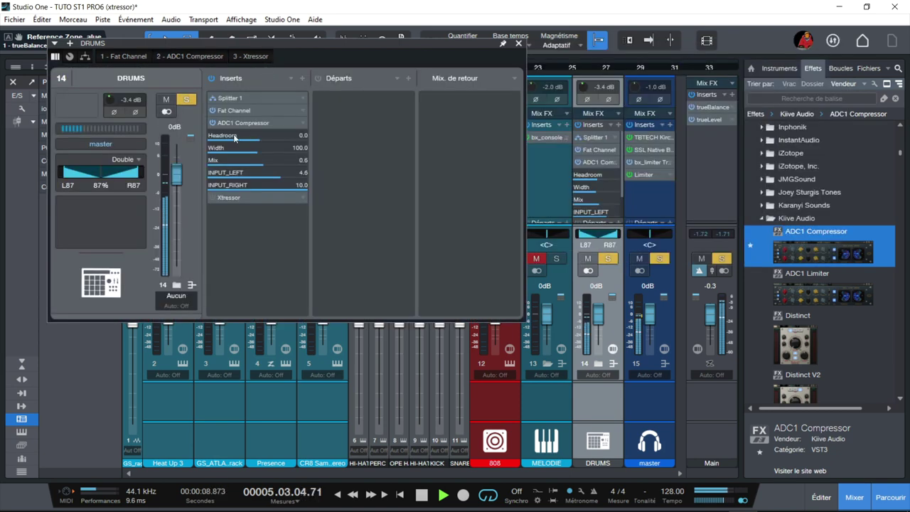
{"action": "left_click", "coordinate": [211, 123]}
{"action": "mouse_move", "coordinate": [213, 201]}
{"action": "double_click", "coordinate": [253, 199]}
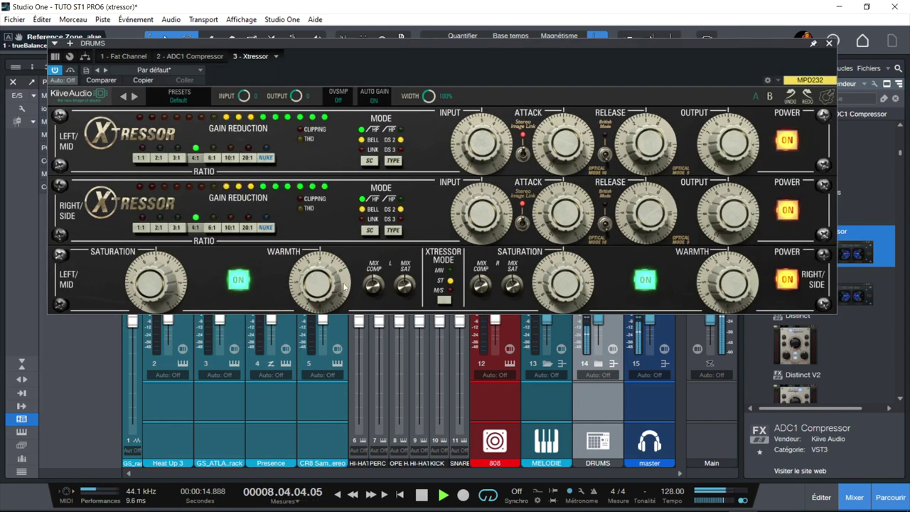
Compare the drums with the Xtressor bypassed and active, then set its left Saturation to 3.15 and lower the left Warmth slightly.
{"action": "mouse_move", "coordinate": [151, 306]}
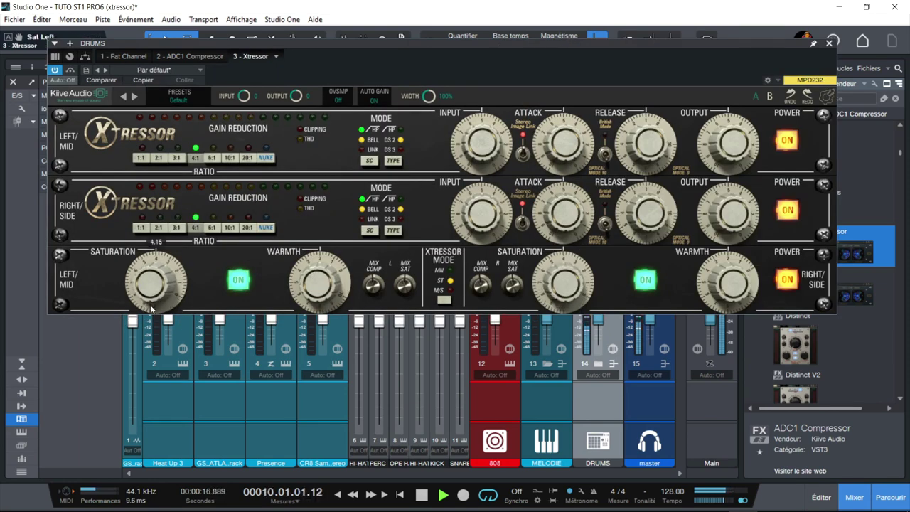
{"action": "mouse_move", "coordinate": [320, 292]}
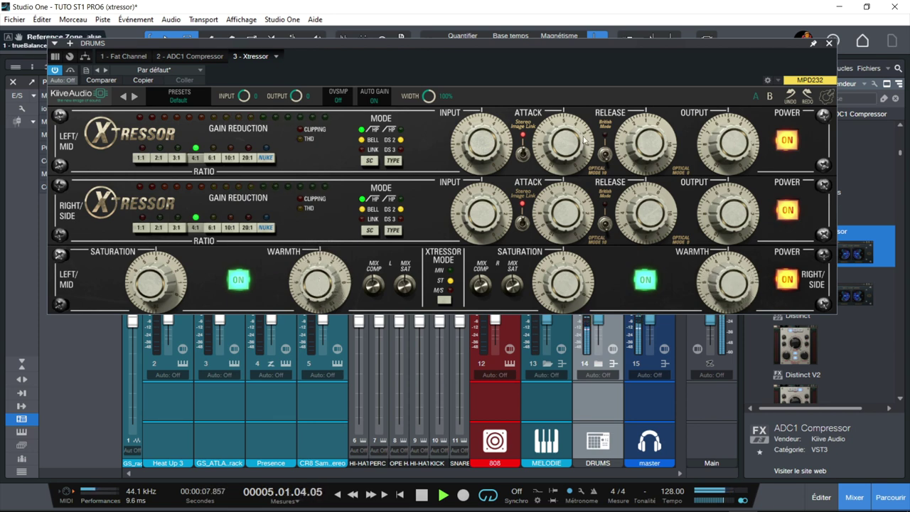
{"action": "mouse_move", "coordinate": [570, 146]}
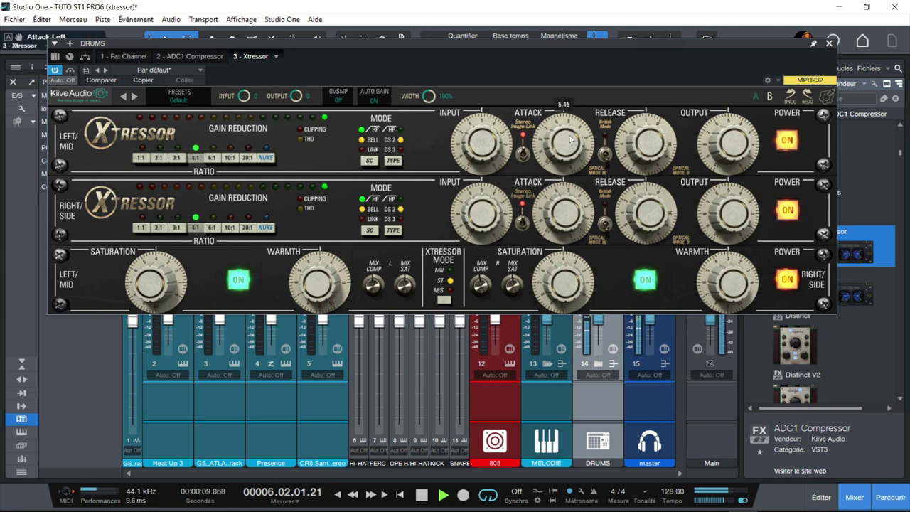
{"action": "mouse_move", "coordinate": [733, 134]}
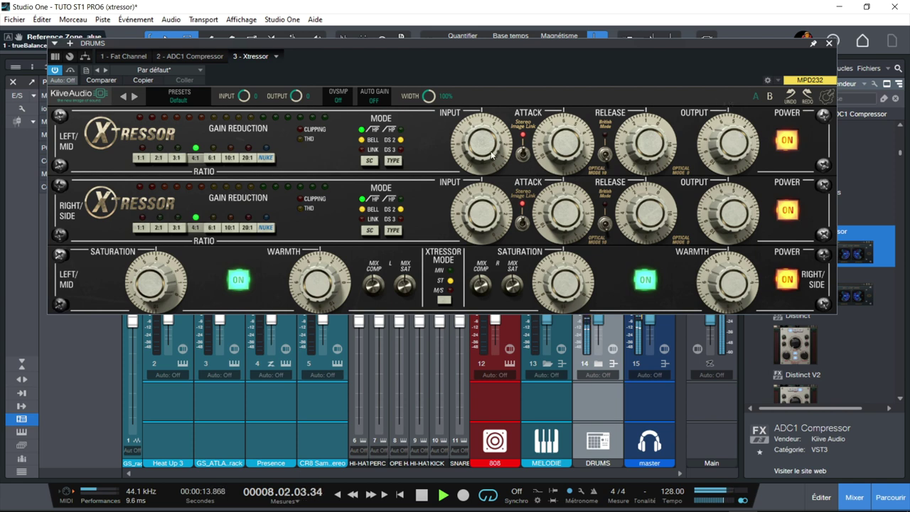
{"action": "left_click", "coordinate": [69, 71]}
{"action": "left_click", "coordinate": [70, 71]}
{"action": "left_click_drag", "start_coordinate": [140, 302], "coordinate": [142, 304]}
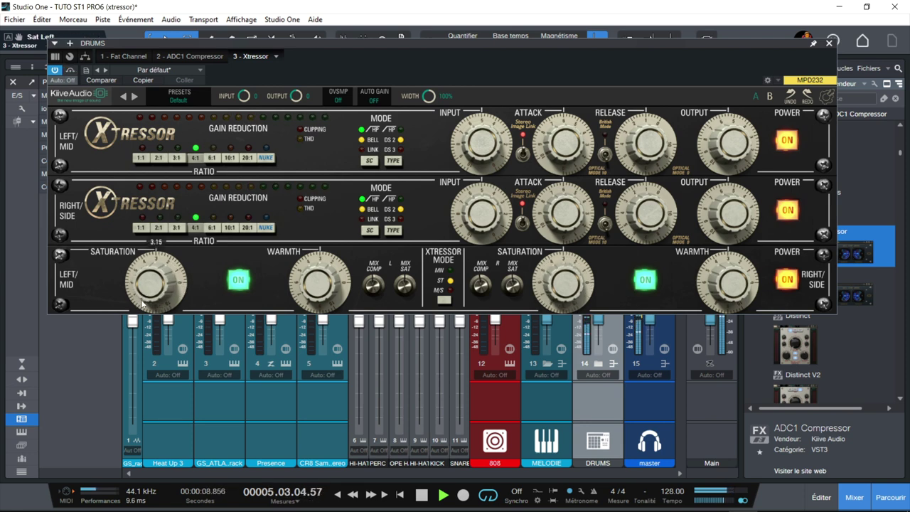
{"action": "left_click_drag", "start_coordinate": [310, 308], "coordinate": [310, 310]}
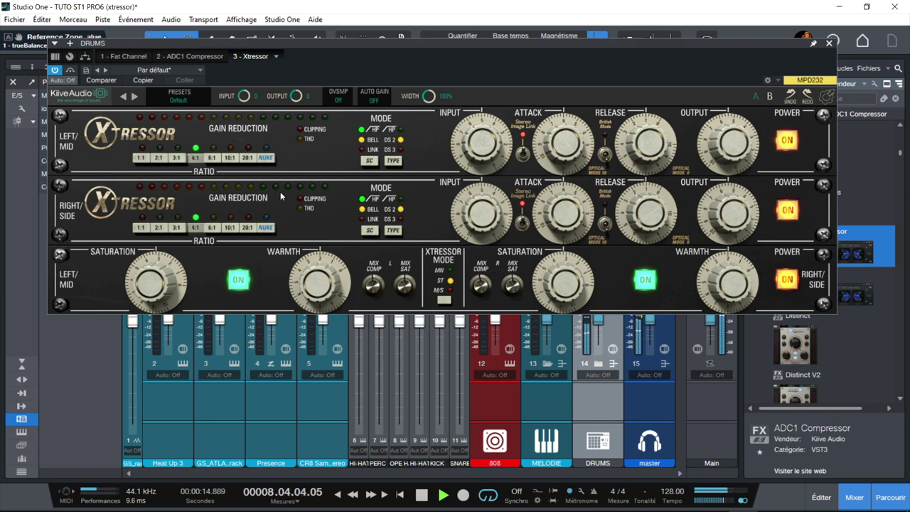
Deactivate the Xtressor insert on the DRUMS channel, reactivate the ADC1 Compressor and hide the parameters listed under its insert.
{"action": "left_click", "coordinate": [55, 56]}
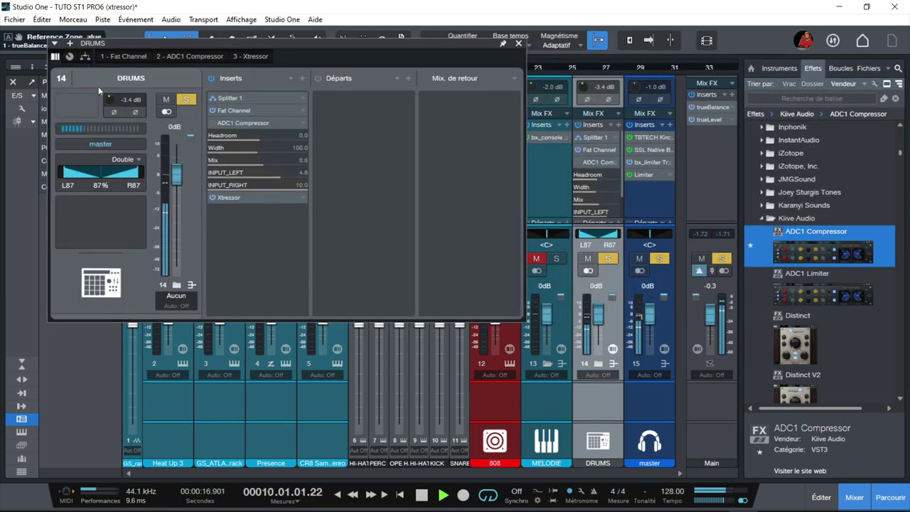
{"action": "left_click", "coordinate": [214, 197]}
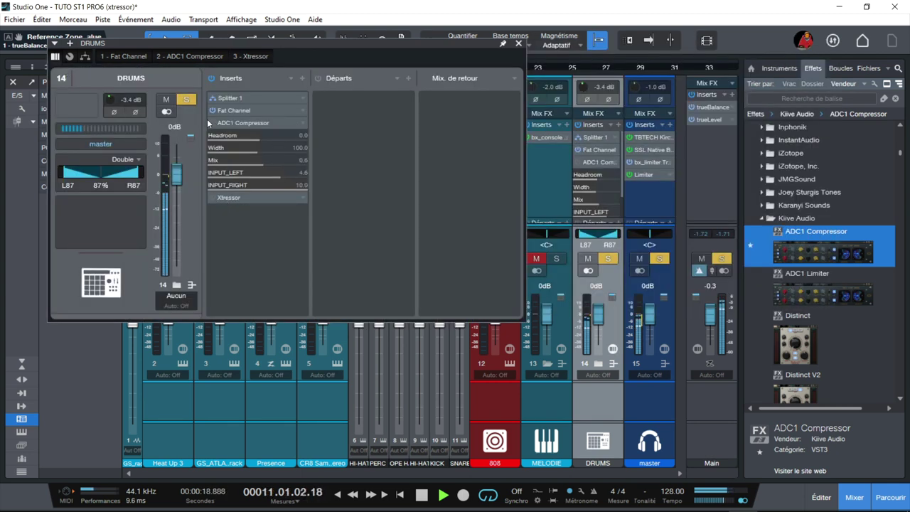
{"action": "left_click", "coordinate": [212, 123]}
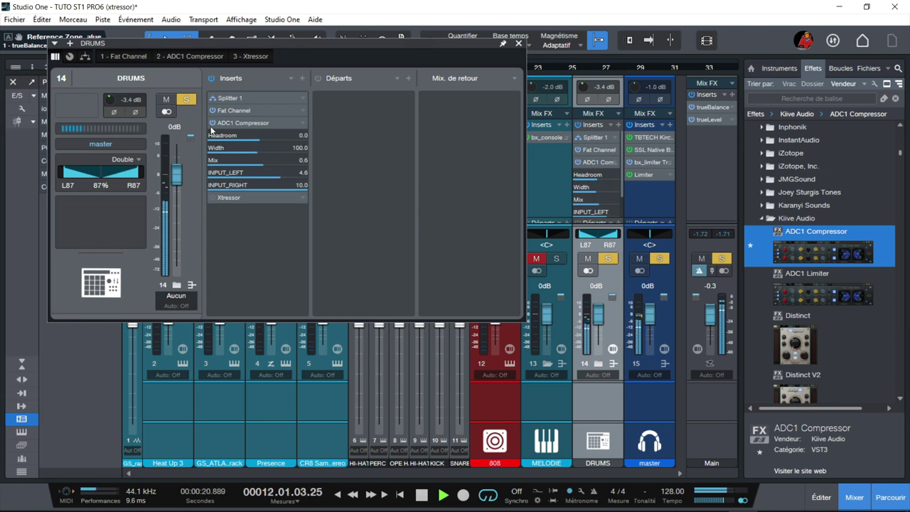
{"action": "left_click", "coordinate": [305, 123]}
{"action": "left_click", "coordinate": [327, 151]}
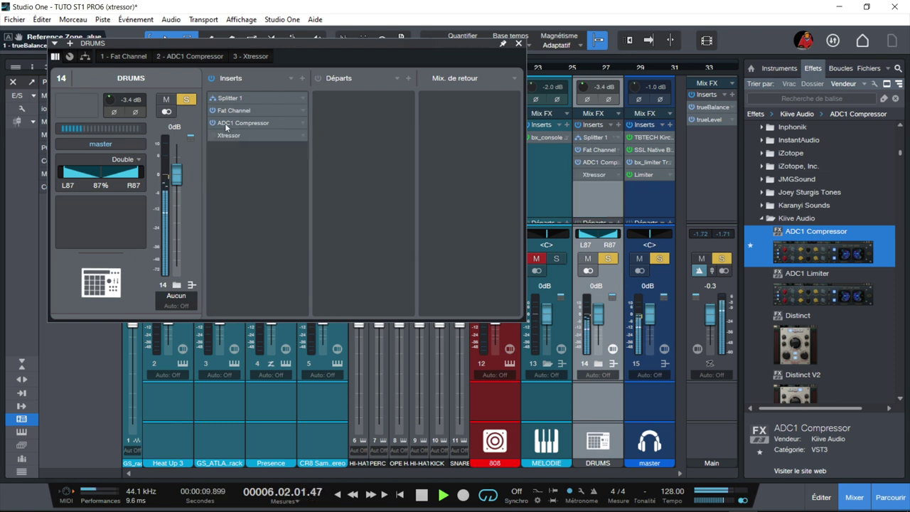
Deactivate the ADC1 Compressor insert, and compare the drums with the Xtressor insert active and with both compressors off.
{"action": "left_click", "coordinate": [212, 122]}
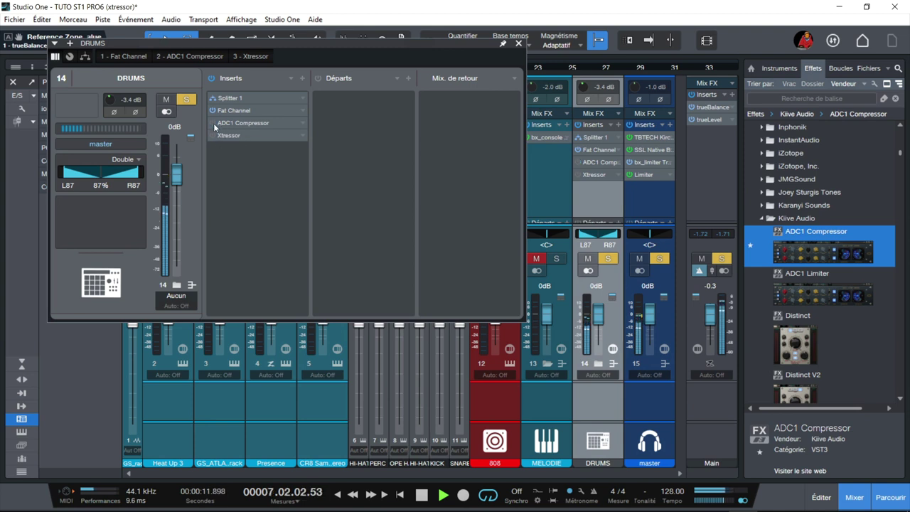
{"action": "left_click", "coordinate": [213, 135]}
{"action": "left_click", "coordinate": [213, 134]}
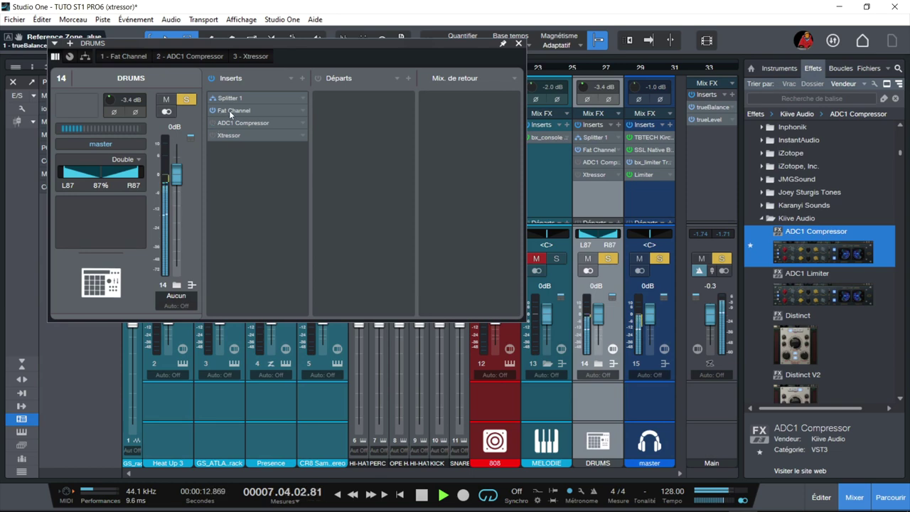
Inspect the Fat Channel insert's settings on the DRUMS channel, then reactivate and open the ADC1 Compressor.
{"action": "double_click", "coordinate": [229, 110]}
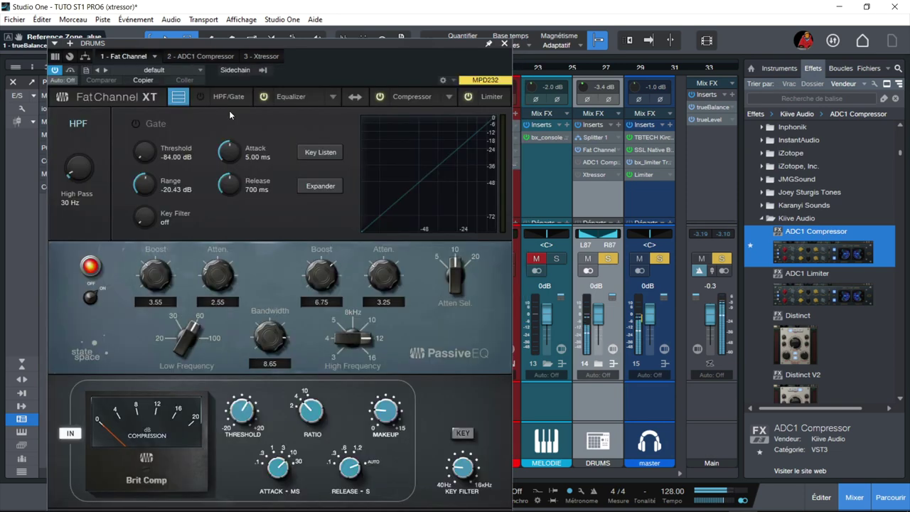
{"action": "left_click", "coordinate": [228, 110]}
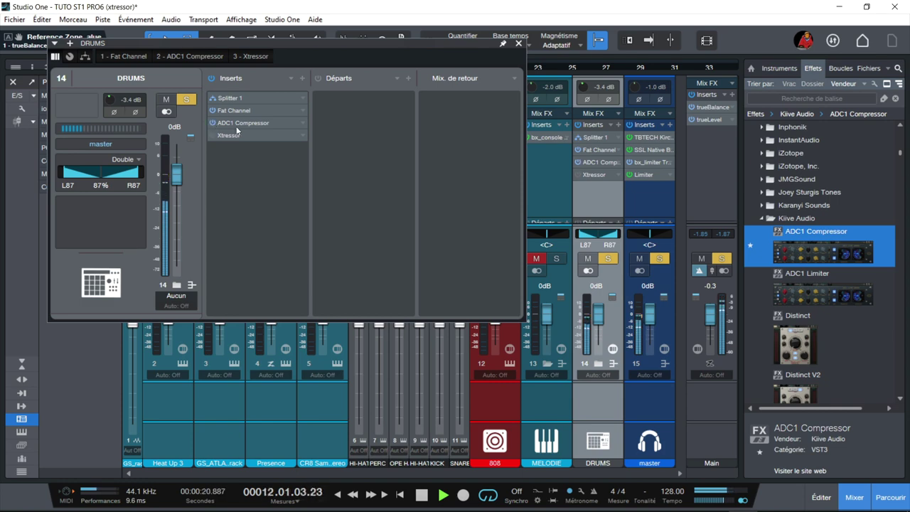
{"action": "double_click", "coordinate": [233, 123]}
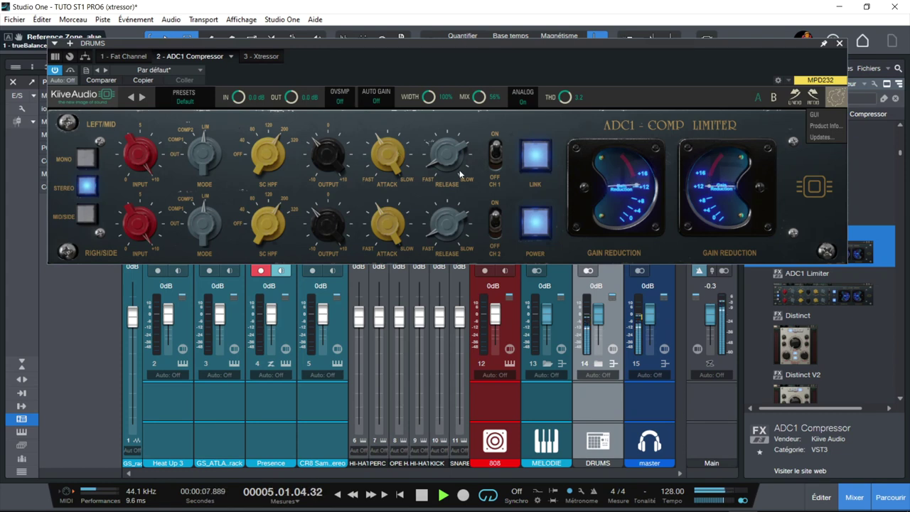
Switch the linked Mode knobs to OUT and try the linked Input knobs at 5.00 dB, then at 7.80 dB.
{"action": "left_click_drag", "start_coordinate": [204, 158], "coordinate": [183, 211]}
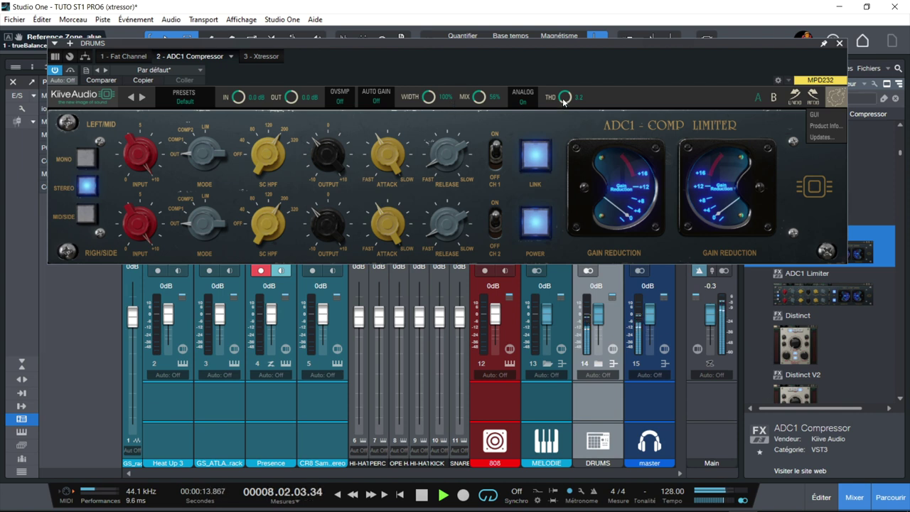
{"action": "left_click_drag", "start_coordinate": [132, 161], "coordinate": [134, 179]}
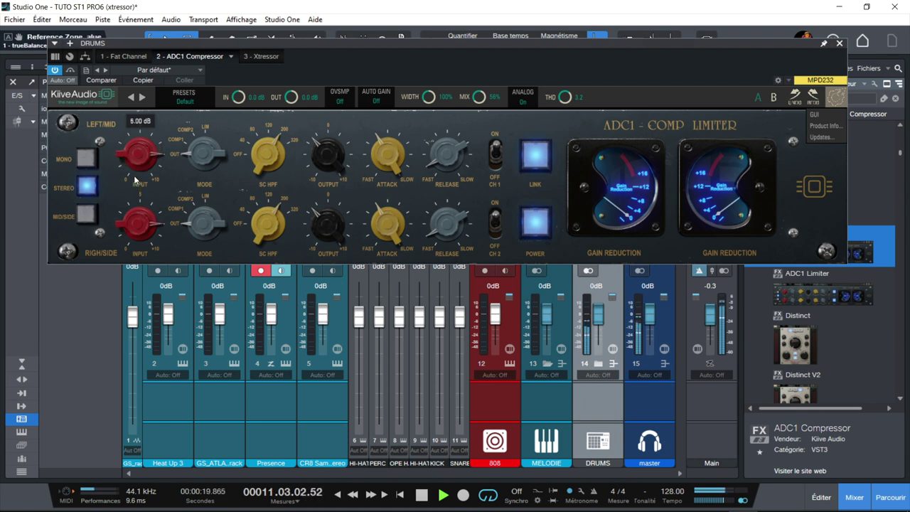
{"action": "mouse_move", "coordinate": [342, 163]}
{"action": "left_mouse_down"}
{"action": "mouse_move", "coordinate": [338, 145]}
{"action": "mouse_move", "coordinate": [337, 161]}
{"action": "left_mouse_up"}
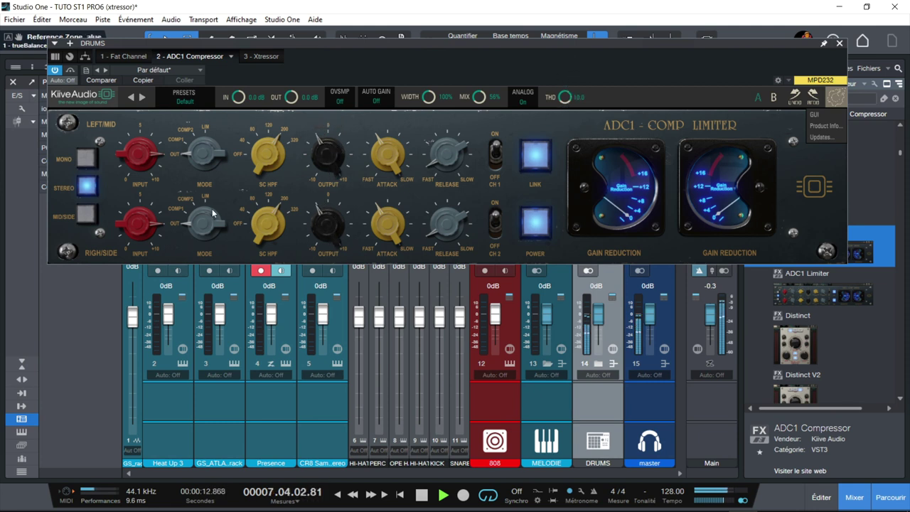
{"action": "left_click_drag", "start_coordinate": [146, 163], "coordinate": [146, 153]}
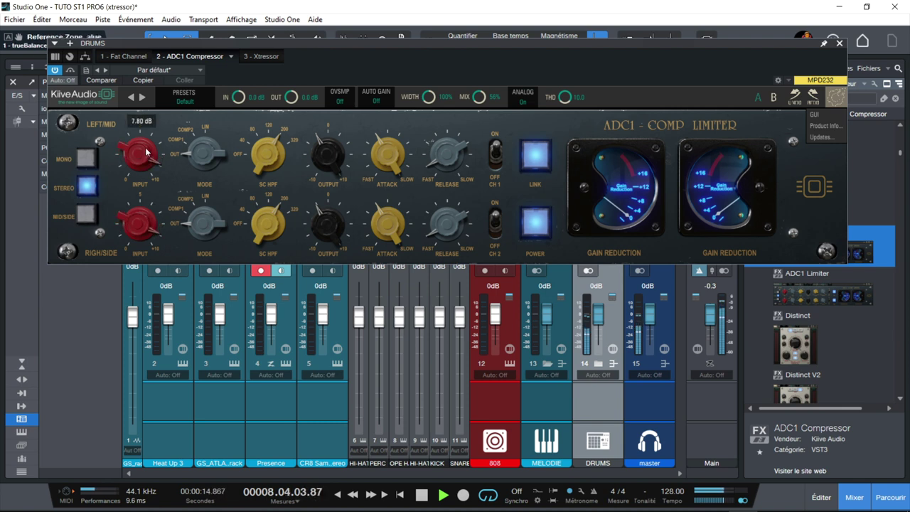
Lower the ADC1 Compressor's THD to 1.4 and switch the linked Mode knobs to COMP1.
{"action": "left_click_drag", "start_coordinate": [344, 162], "coordinate": [349, 163]}
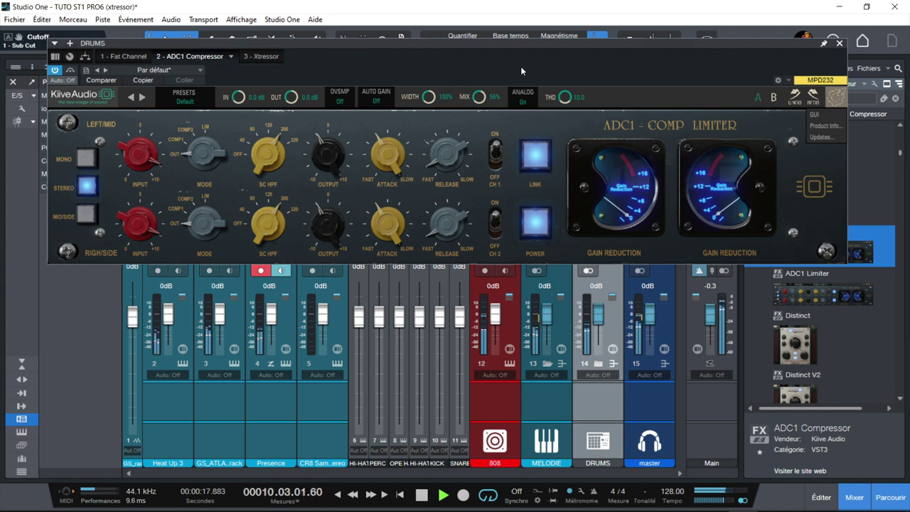
{"action": "left_click_drag", "start_coordinate": [567, 98], "coordinate": [567, 165]}
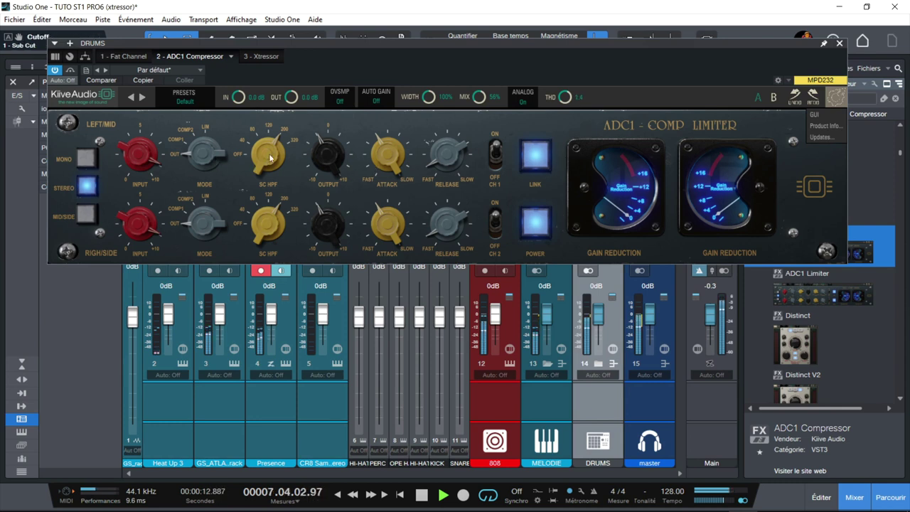
{"action": "left_click", "coordinate": [200, 156]}
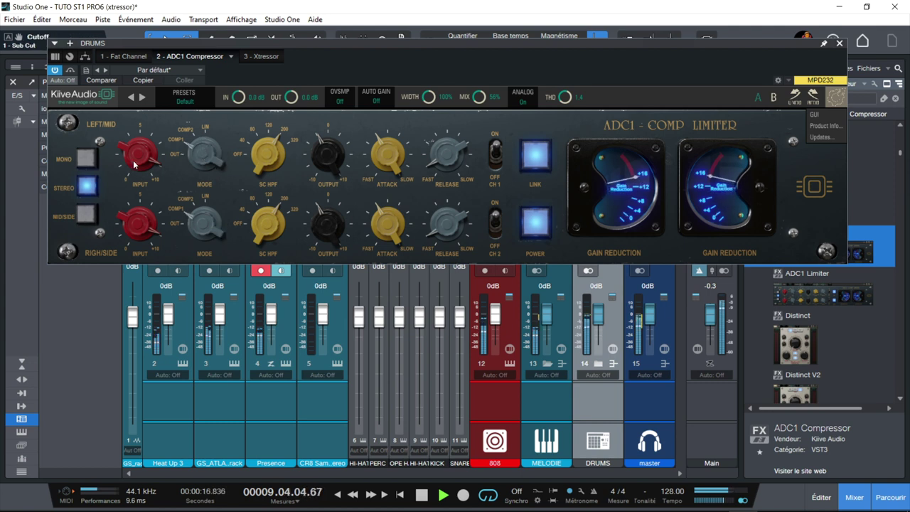
Lower the linked Input knobs to about 5.70 dB and the Output knobs to about -1.40 dB, and compare the drums with the plug-in bypassed.
{"action": "mouse_move", "coordinate": [133, 171]}
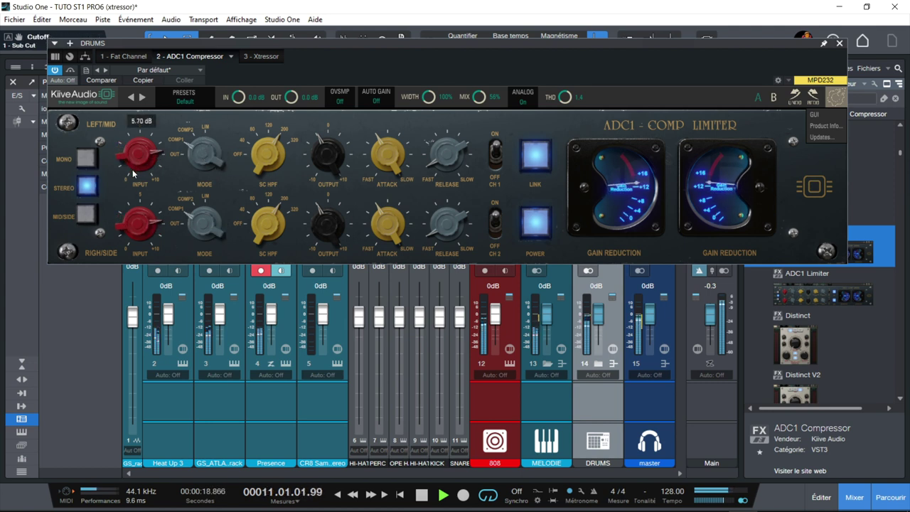
{"action": "scroll", "coordinate": [327, 159], "scroll_direction": "down", "scroll_amount": 2}
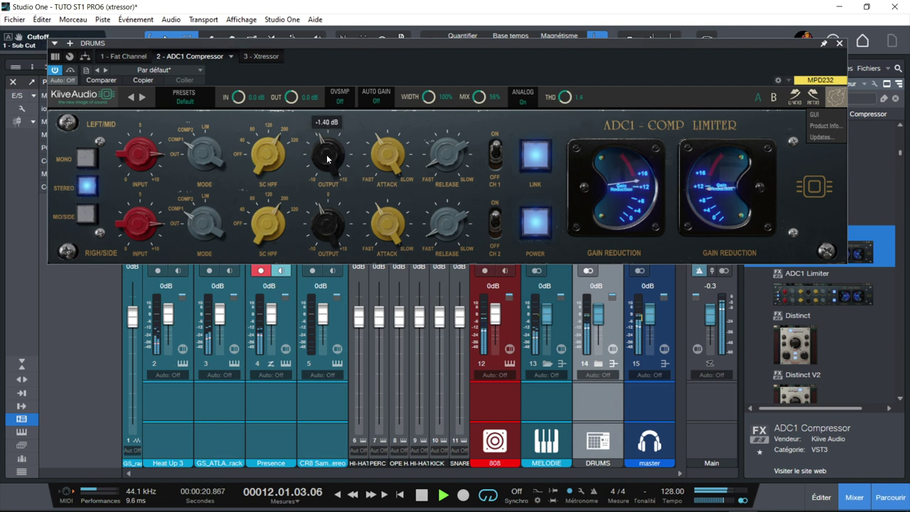
{"action": "scroll", "coordinate": [327, 159], "scroll_direction": "down", "scroll_amount": 2}
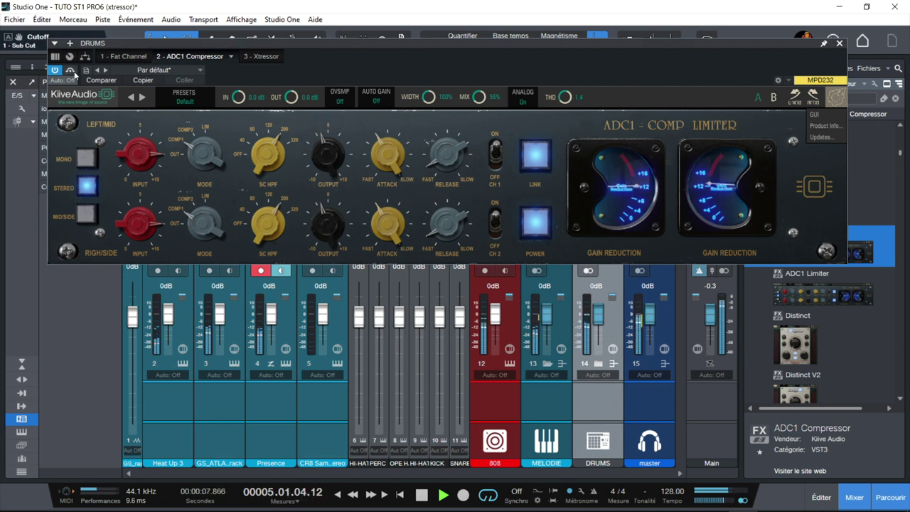
{"action": "left_click", "coordinate": [70, 71]}
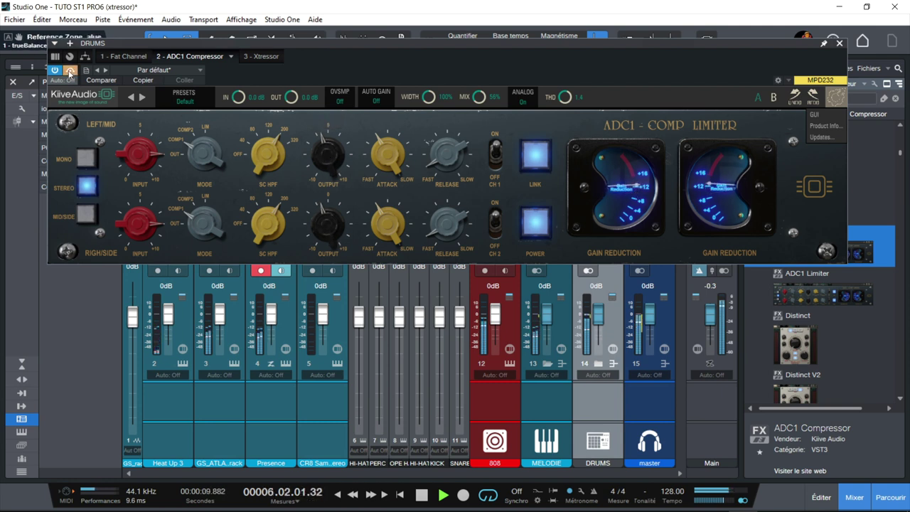
{"action": "left_click", "coordinate": [69, 71]}
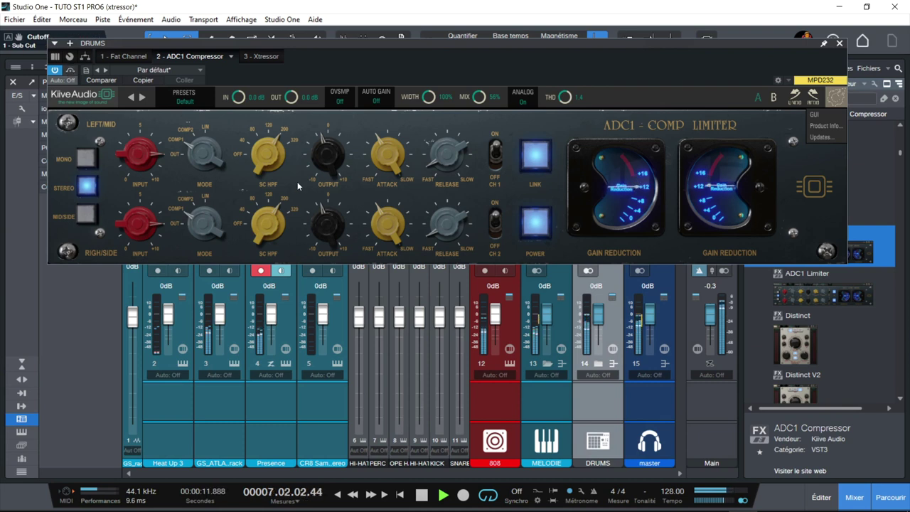
Reset the linked Output knobs to 0 and compare the drums with the ADC1 Compressor bypassed.
{"action": "mouse_move", "coordinate": [332, 161]}
{"action": "scroll", "coordinate": [324, 158], "scroll_direction": "up", "scroll_amount": 1}
{"action": "double_click", "coordinate": [324, 157]}
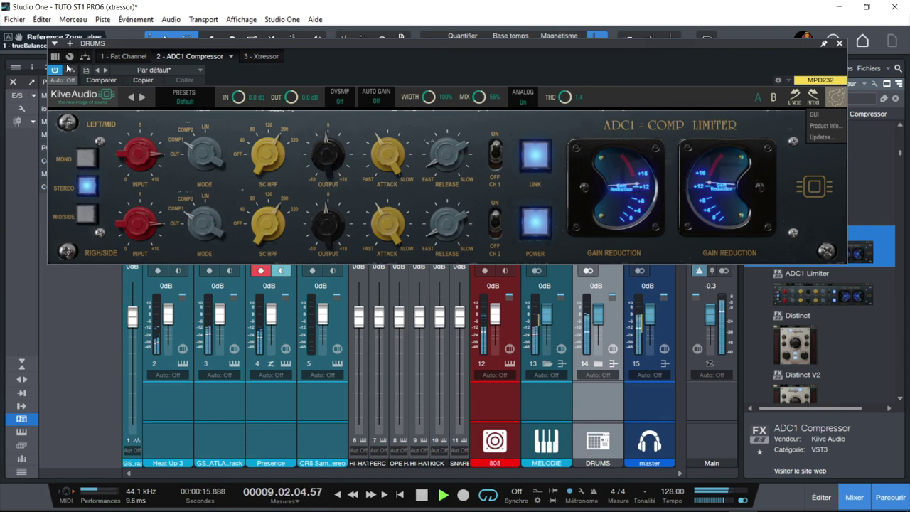
{"action": "left_click", "coordinate": [69, 71]}
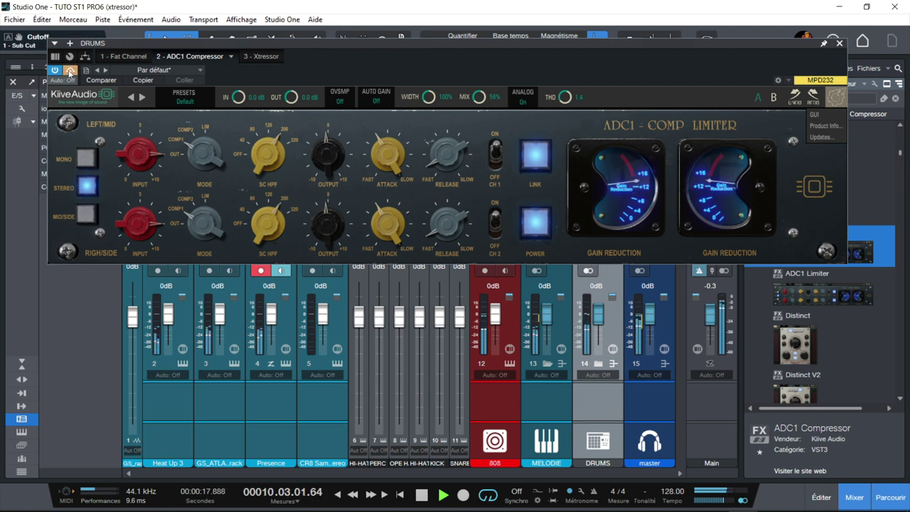
Raise the ADC1 Compressor's THD to 4.5 and its Mix to 67%.
{"action": "left_click_drag", "start_coordinate": [566, 101], "coordinate": [568, 76]}
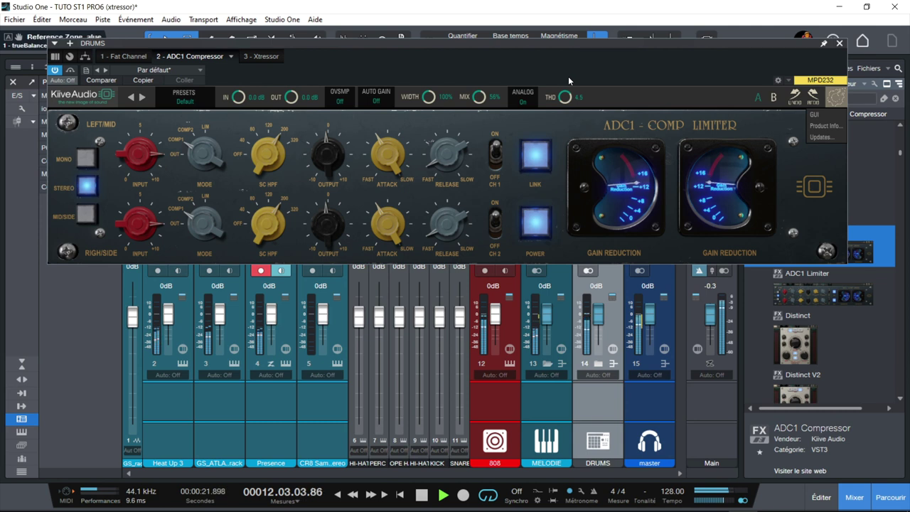
{"action": "left_click_drag", "start_coordinate": [481, 101], "coordinate": [480, 87]}
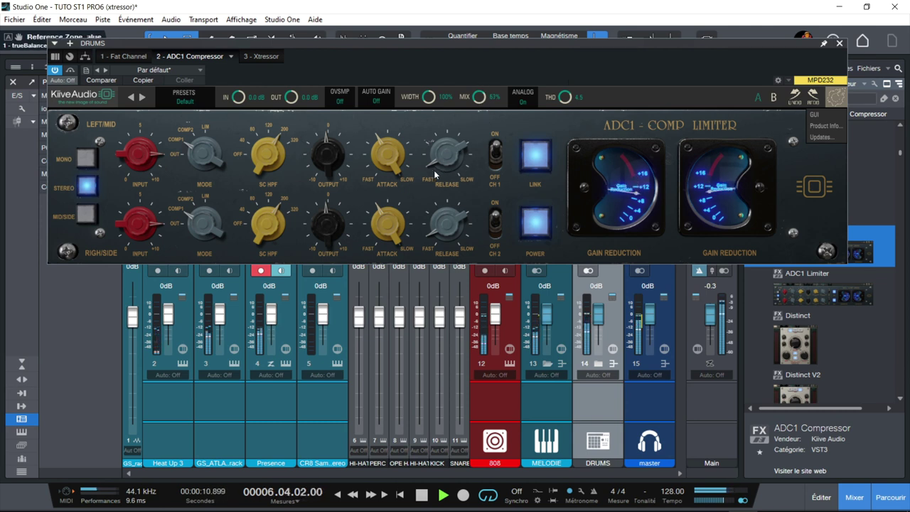
Compare the drums with the ADC1 Compressor's power off and on, and adjust the linked Release knobs.
{"action": "left_click", "coordinate": [539, 228]}
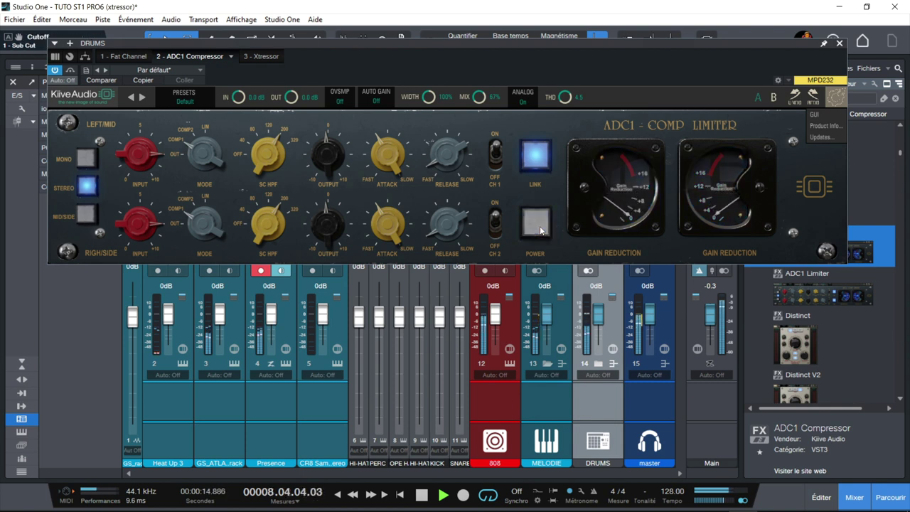
{"action": "left_click", "coordinate": [539, 226]}
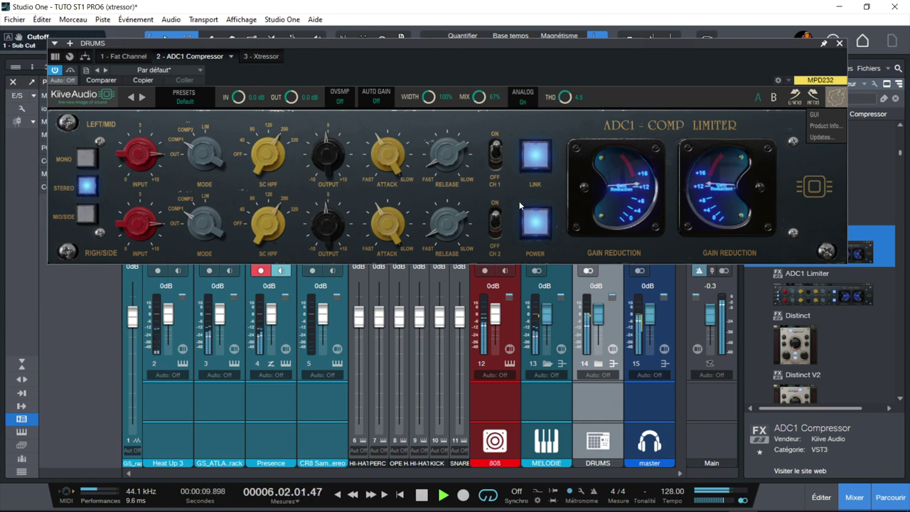
{"action": "left_click_drag", "start_coordinate": [455, 222], "coordinate": [448, 209]}
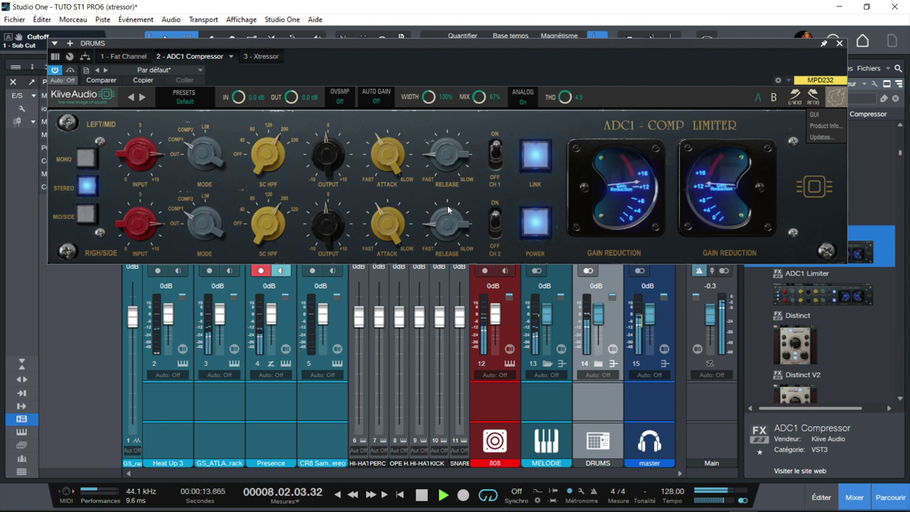
Deactivate the ADC1 Compressor insert on the DRUMS channel, activate the Xtressor insert and open it.
{"action": "left_click", "coordinate": [260, 56]}
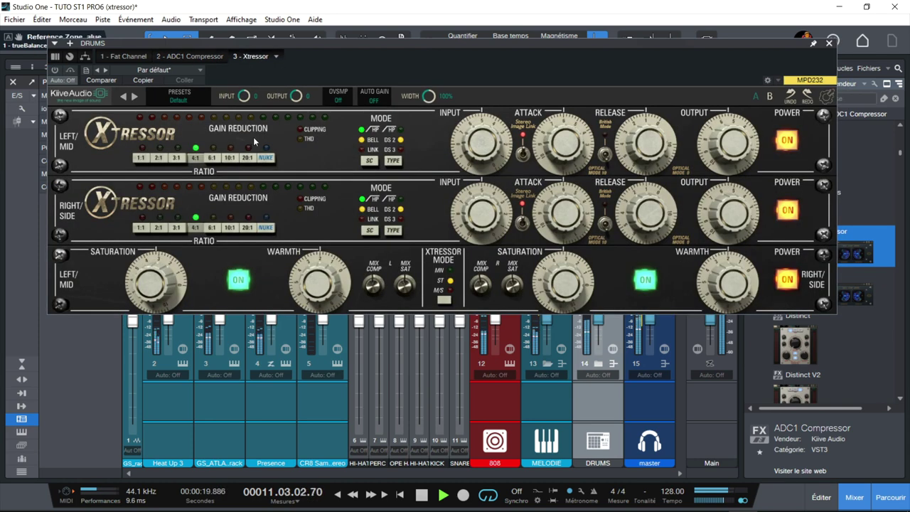
{"action": "key", "text": "F11"}
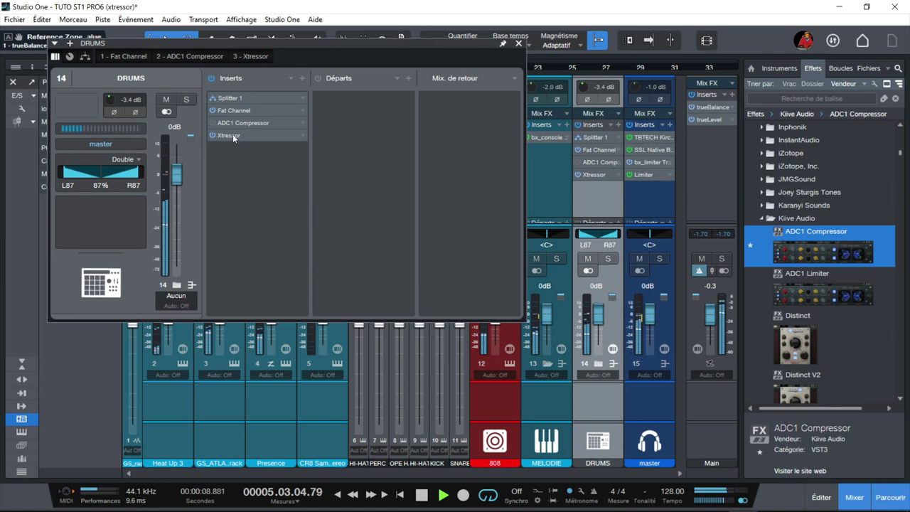
{"action": "double_click", "coordinate": [232, 133]}
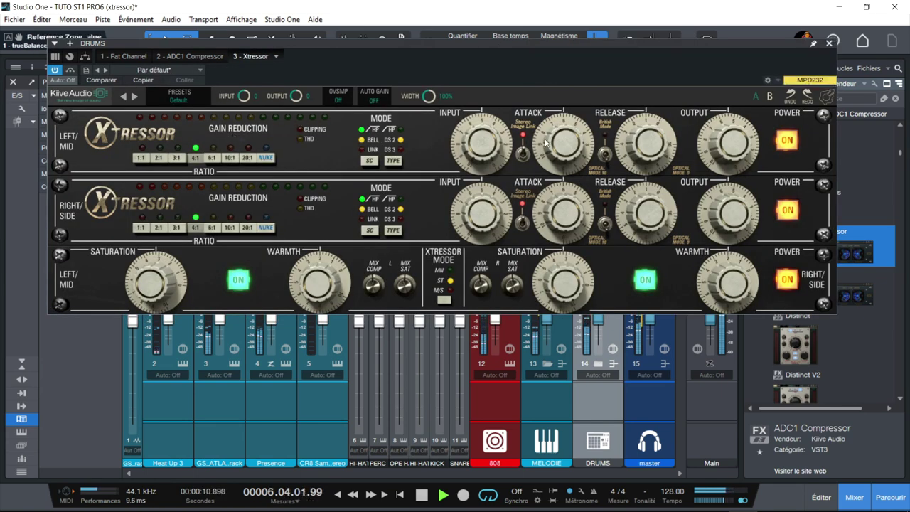
Set the Xtressor's Left/Mid Release to 1.65, adjust its Output and Saturation, and compare the drums with the plug-in bypassed.
{"action": "mouse_move", "coordinate": [643, 143]}
{"action": "left_click_drag", "start_coordinate": [643, 143], "coordinate": [646, 140]}
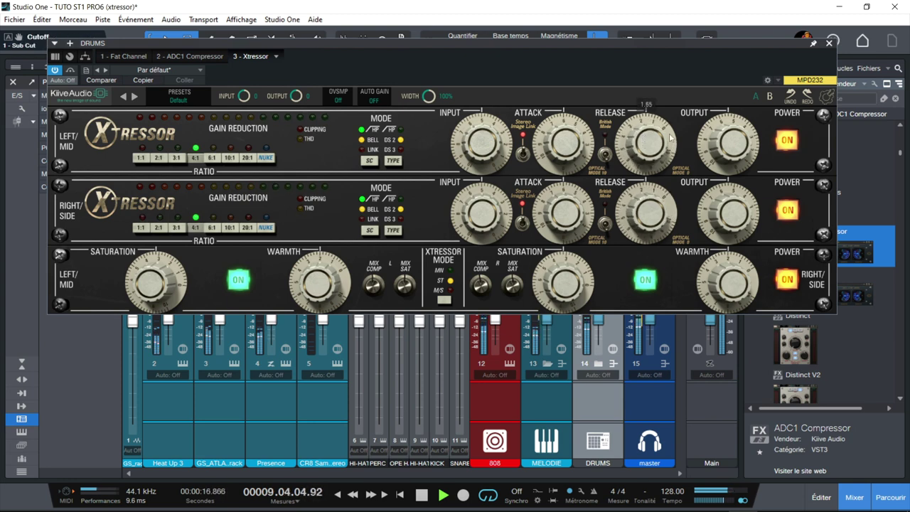
{"action": "left_click_drag", "start_coordinate": [740, 137], "coordinate": [740, 140]}
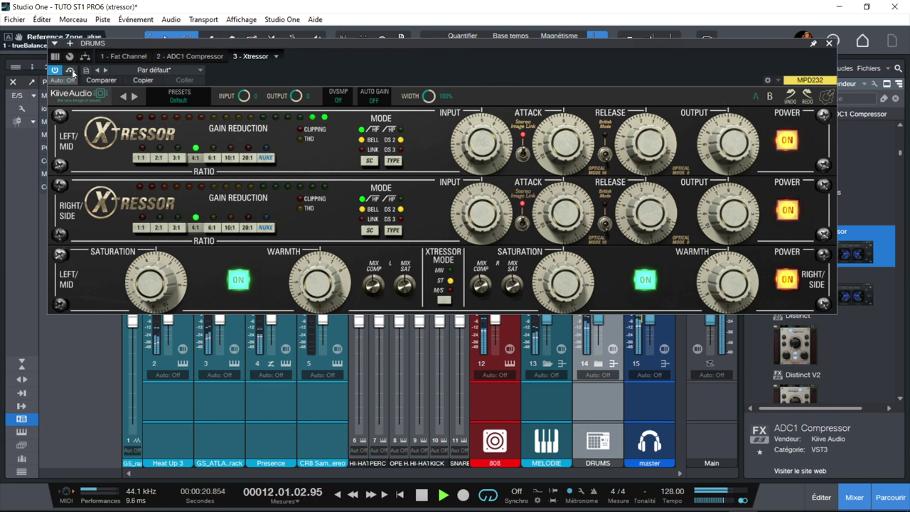
{"action": "left_click", "coordinate": [71, 71]}
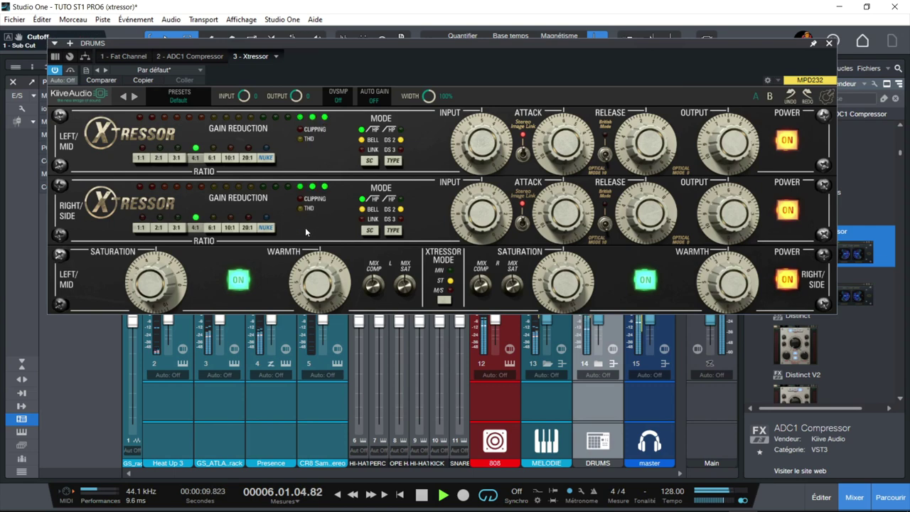
{"action": "left_click_drag", "start_coordinate": [146, 285], "coordinate": [146, 274]}
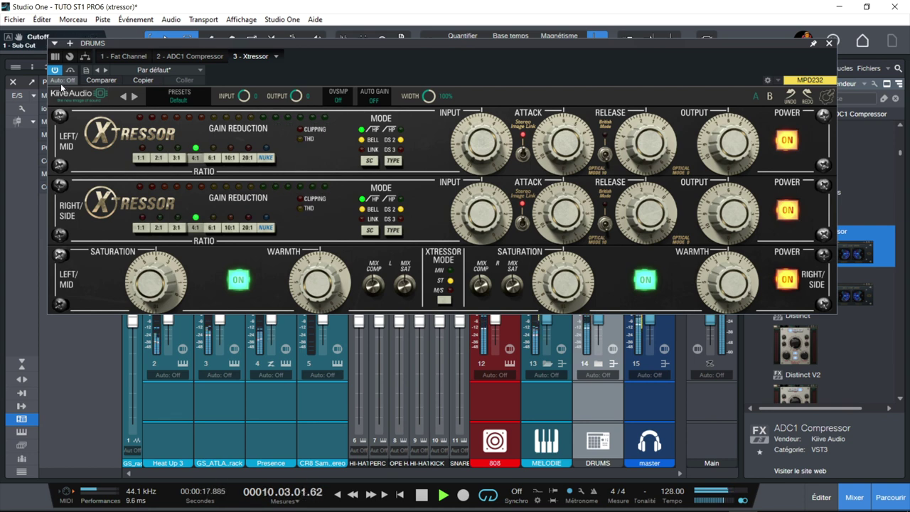
Deactivate the Xtressor insert on the DRUMS channel and reactivate the ADC1 Compressor insert.
{"action": "left_click", "coordinate": [55, 56]}
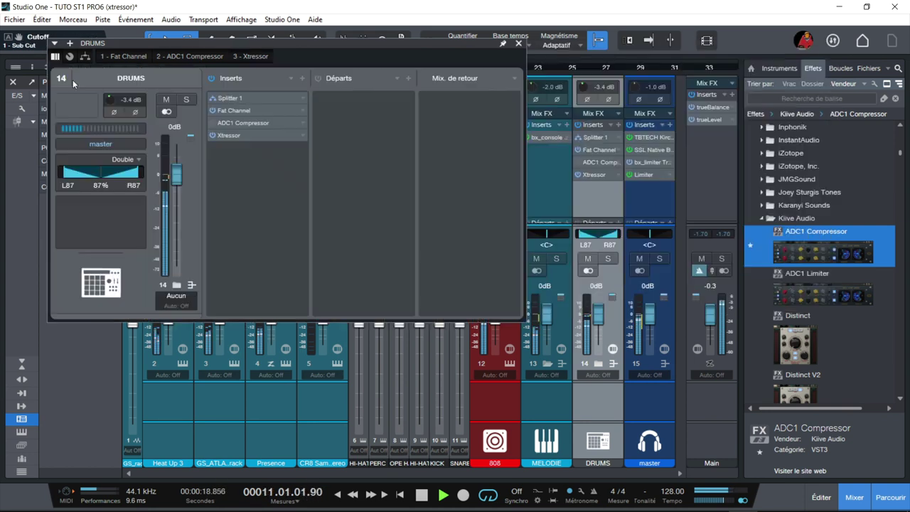
{"action": "left_click", "coordinate": [211, 135]}
{"action": "left_click", "coordinate": [212, 123]}
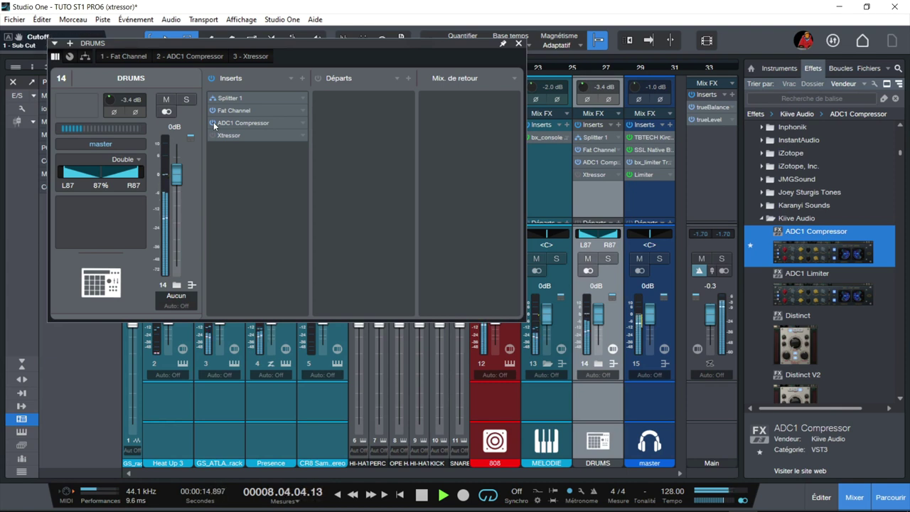
Solo the DRUMS channel, open the ADC1 Compressor and lower its THD to 1.4.
{"action": "left_click", "coordinate": [613, 259]}
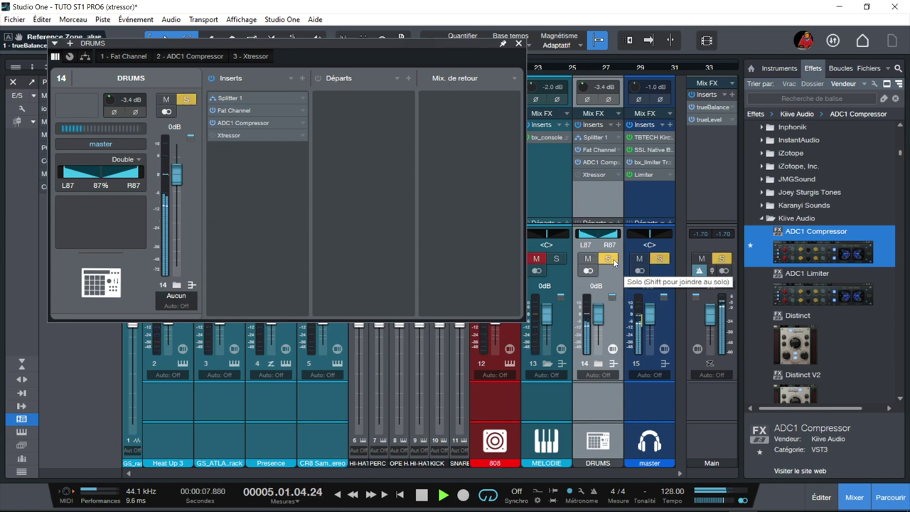
{"action": "double_click", "coordinate": [256, 125]}
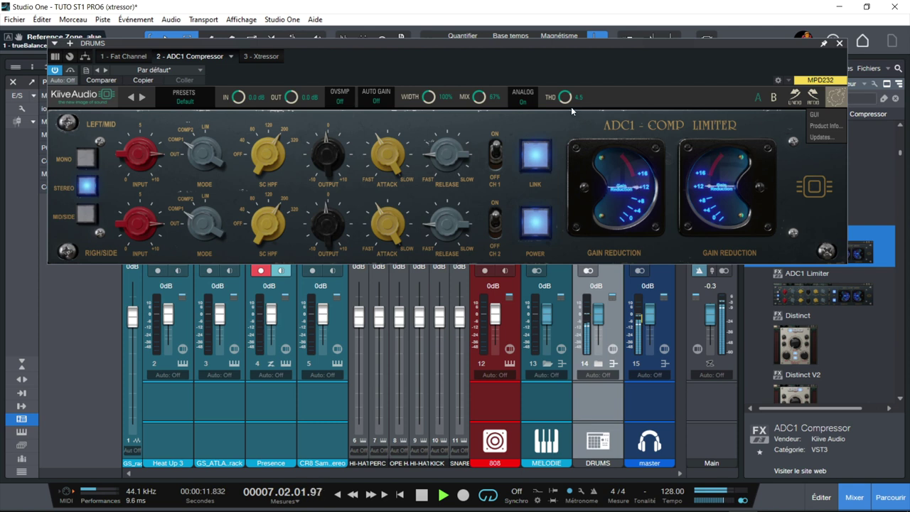
{"action": "left_click_drag", "start_coordinate": [566, 100], "coordinate": [564, 122]}
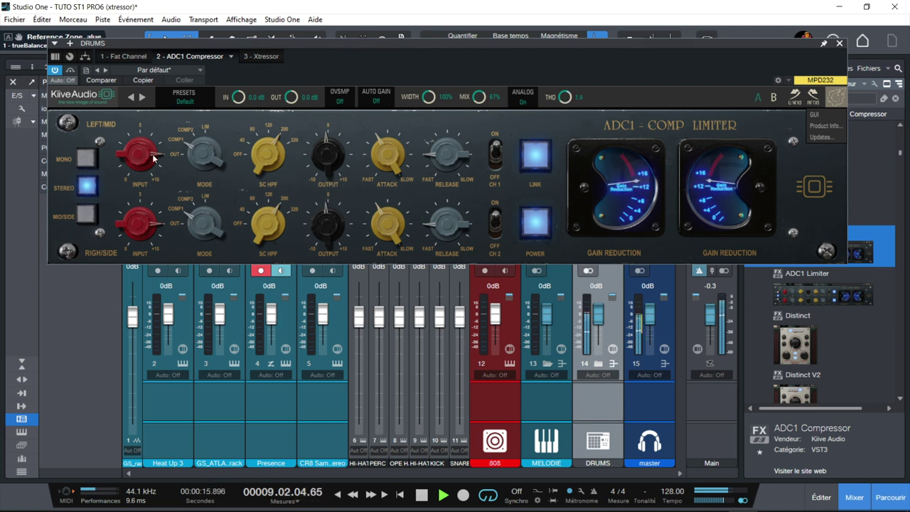
Set the linked Attack knobs midway, the SC HPF knobs to 120 and the THD to -0.2.
{"action": "left_click_drag", "start_coordinate": [400, 164], "coordinate": [427, 171]}
{"action": "left_click_drag", "start_coordinate": [258, 159], "coordinate": [261, 180]}
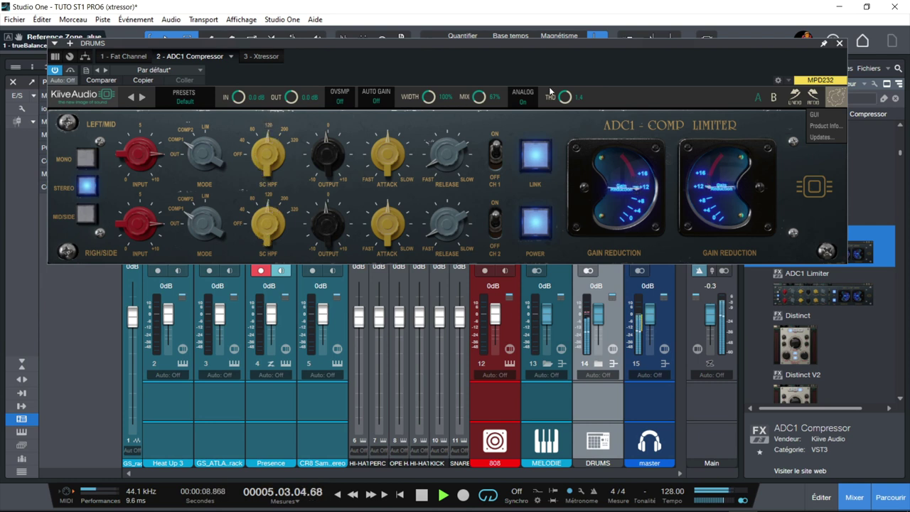
{"action": "left_click_drag", "start_coordinate": [561, 106], "coordinate": [561, 110]}
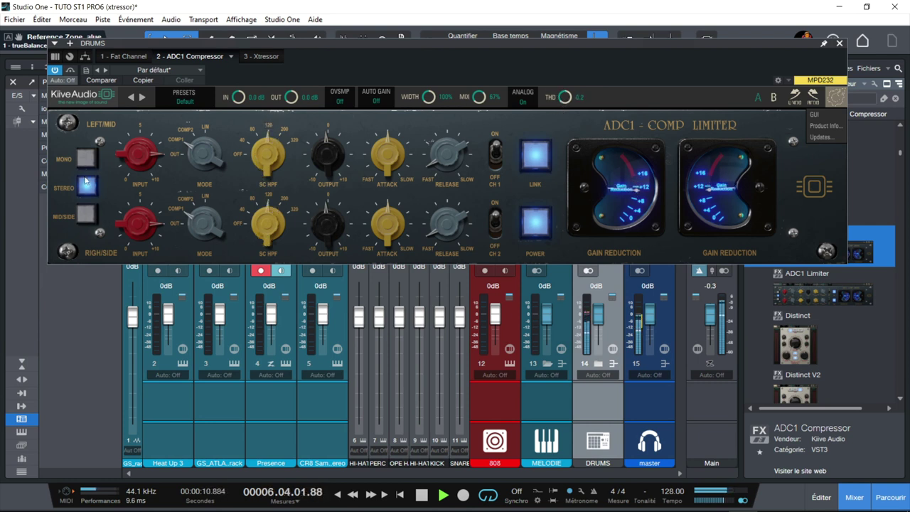
Set the linked Input knobs to 4.10 dB and the SC HPF knobs to 200, and lower the Output knobs slightly.
{"action": "left_click_drag", "start_coordinate": [145, 158], "coordinate": [166, 168]}
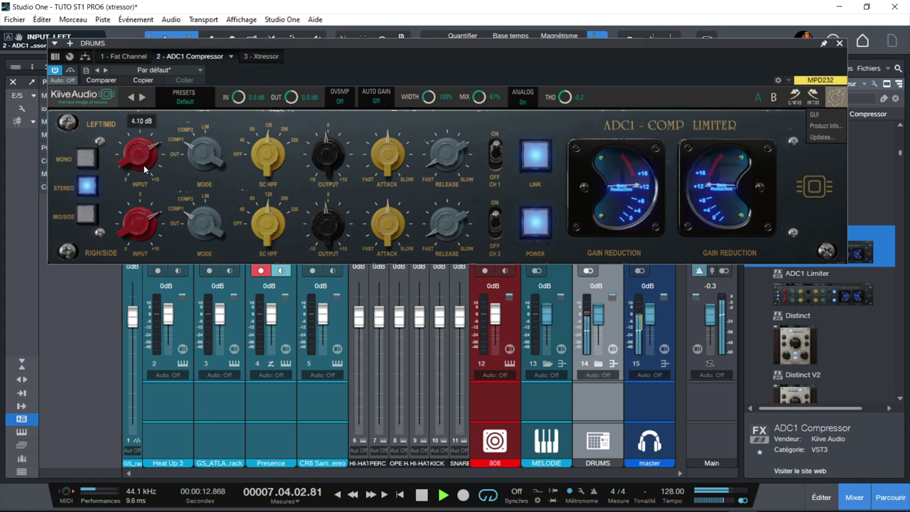
{"action": "left_click_drag", "start_coordinate": [272, 146], "coordinate": [274, 143]}
{"action": "left_click_drag", "start_coordinate": [326, 157], "coordinate": [323, 165]}
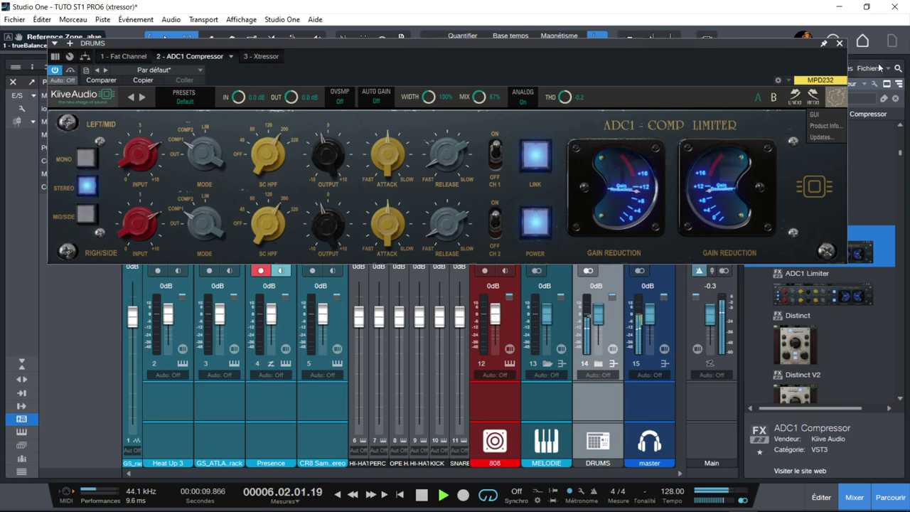
Close the ADC1 Compressor window and turn off solo on the DRUMS channel.
{"action": "left_click", "coordinate": [839, 44]}
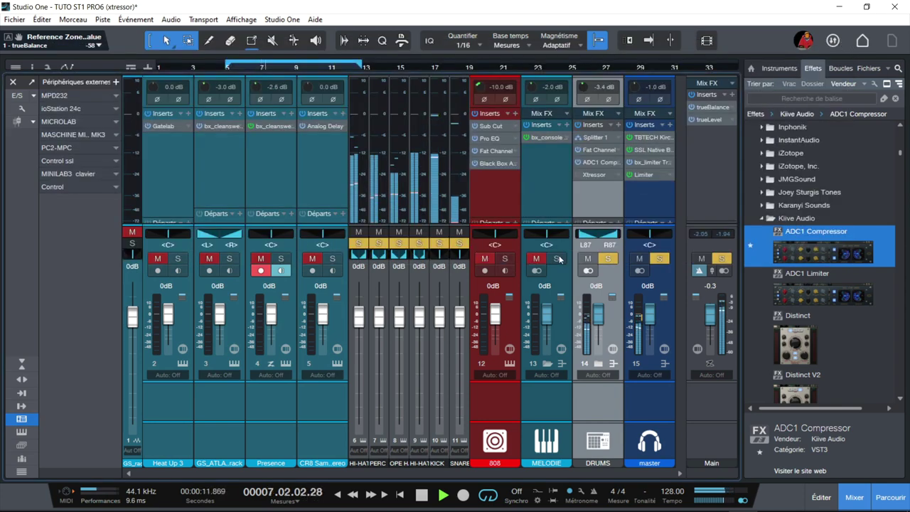
{"action": "left_click", "coordinate": [607, 259]}
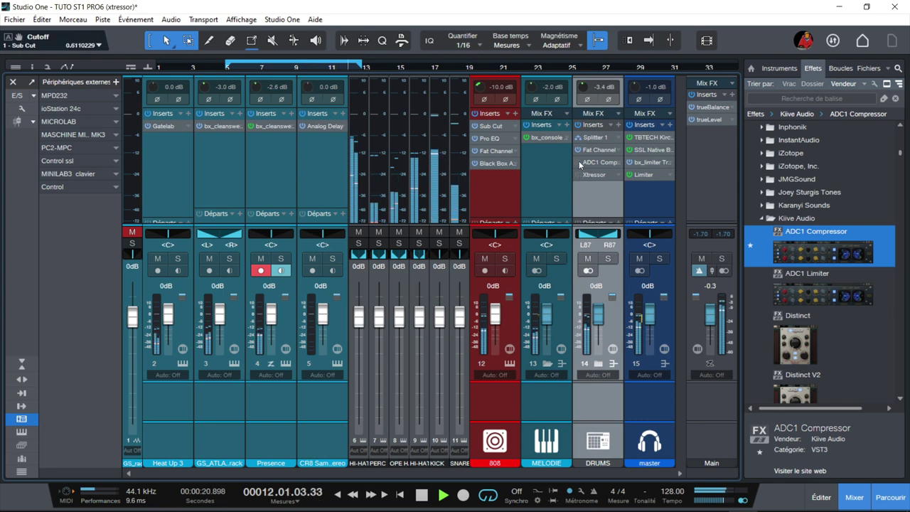
Reopen the active ADC1 Compressor on the DRUMS channel, raise the linked Output knobs to about -0.60 dB and close the plug-in.
{"action": "left_click", "coordinate": [602, 162]}
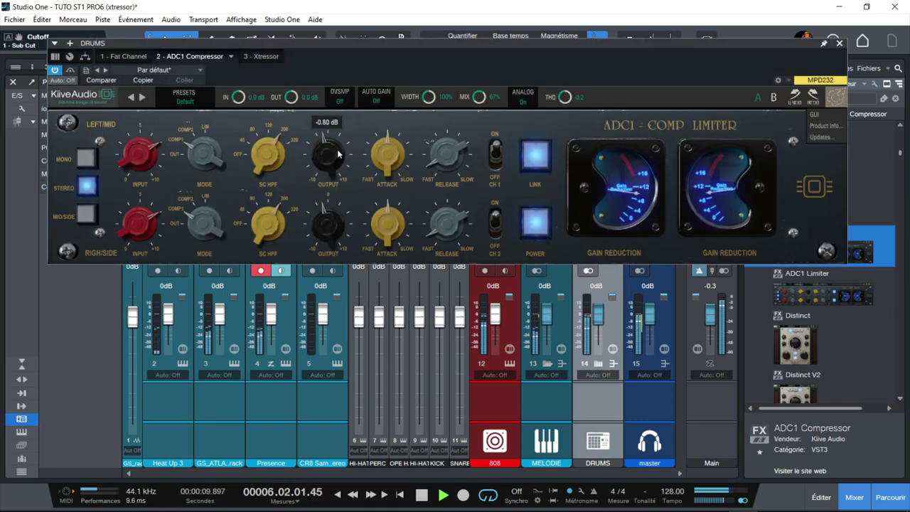
{"action": "scroll", "coordinate": [338, 156], "scroll_direction": "up", "scroll_amount": 3}
{"action": "scroll", "coordinate": [339, 156], "scroll_direction": "up", "scroll_amount": 2}
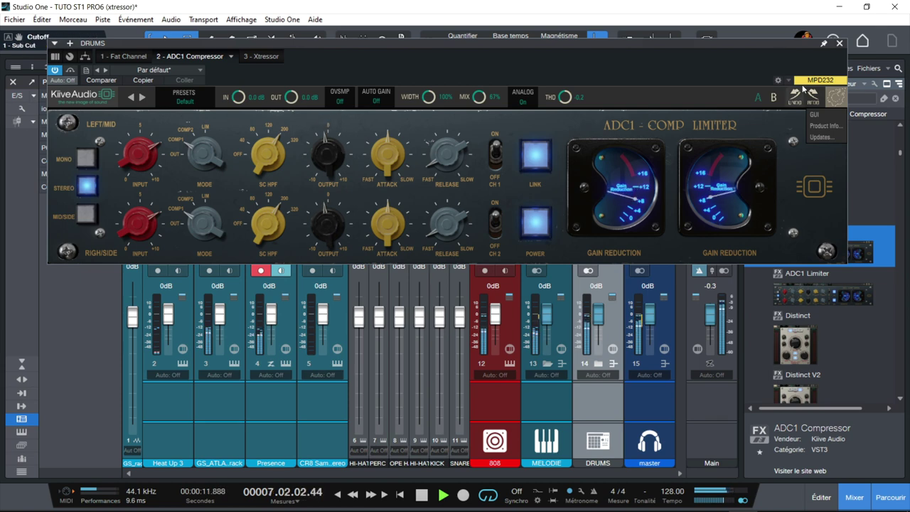
{"action": "left_click", "coordinate": [840, 47]}
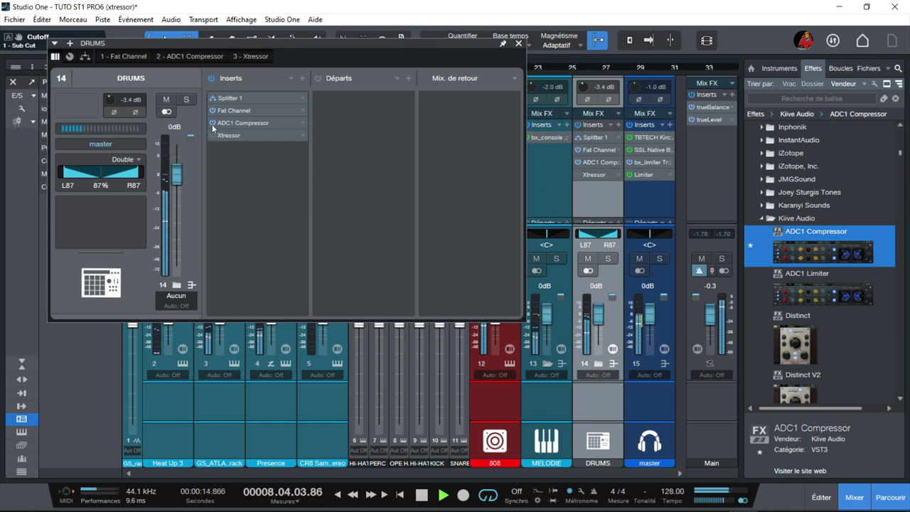
Stop playback, reopen the ADC1 Compressor and try the linked Mode knobs, leaving them on COMP1.
{"action": "key", "text": "space"}
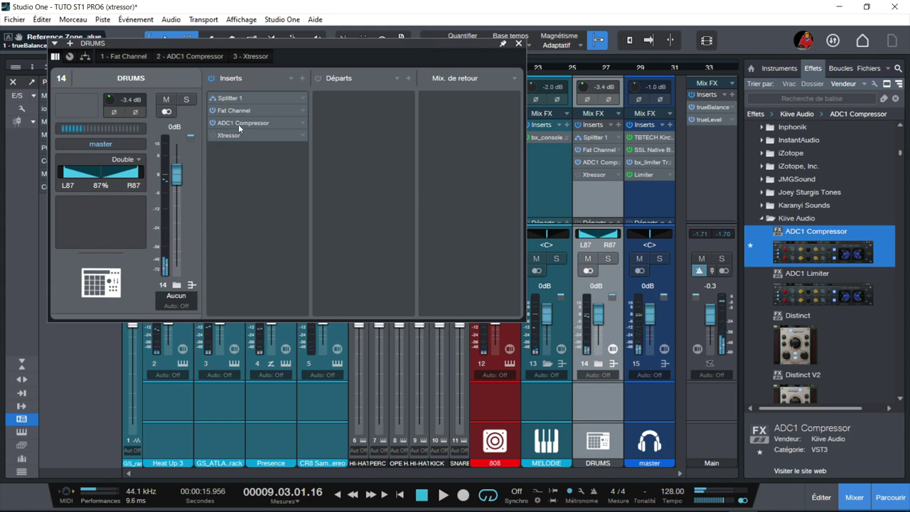
{"action": "double_click", "coordinate": [238, 124]}
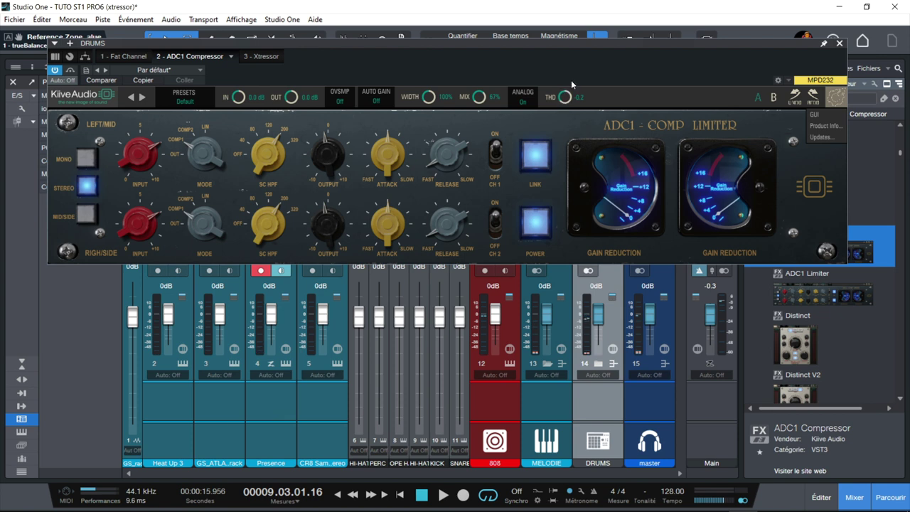
{"action": "mouse_move", "coordinate": [204, 158]}
{"action": "left_mouse_down"}
{"action": "mouse_move", "coordinate": [201, 187]}
{"action": "mouse_move", "coordinate": [202, 155]}
{"action": "left_mouse_up"}
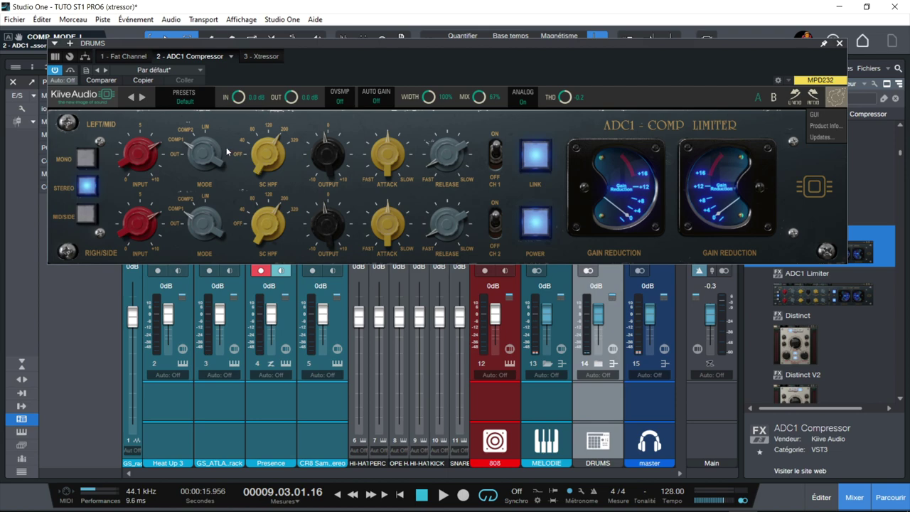